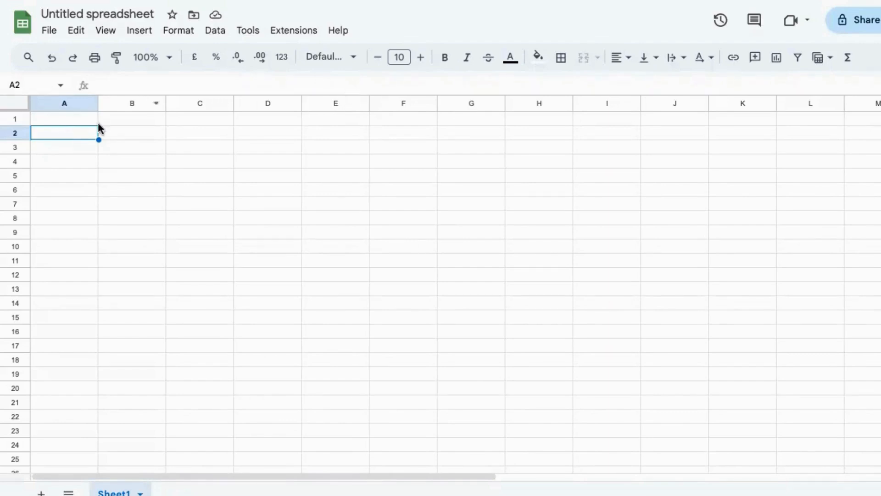
Examine the empty grid's layout by selecting columns A through E one by one, and single rows among 2, 3 and 4
left_click(62, 174)
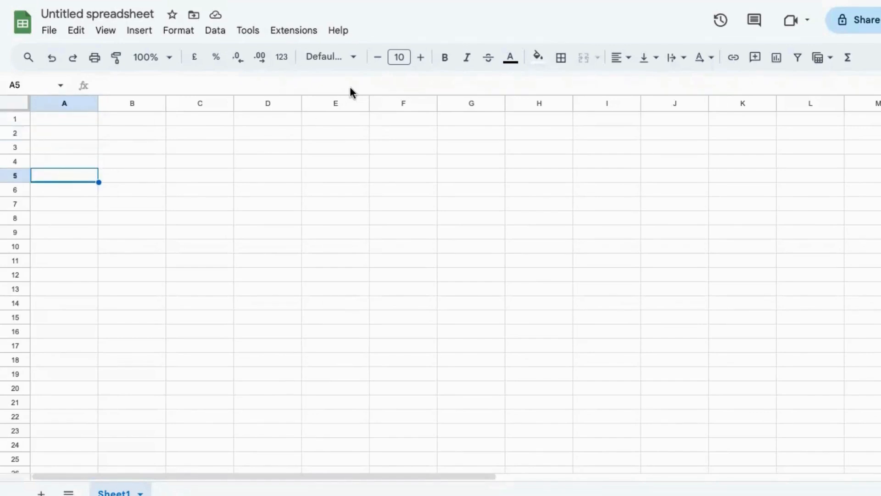
left_click(57, 106)
left_click(126, 101)
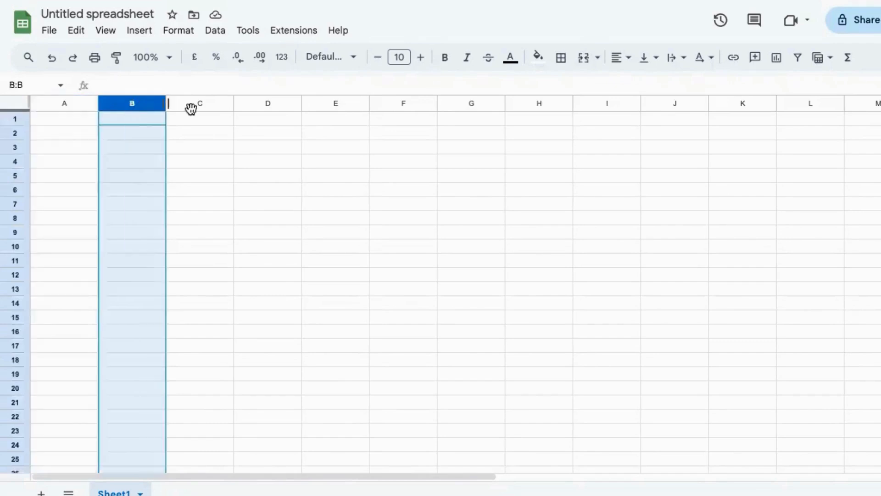
left_click(202, 106)
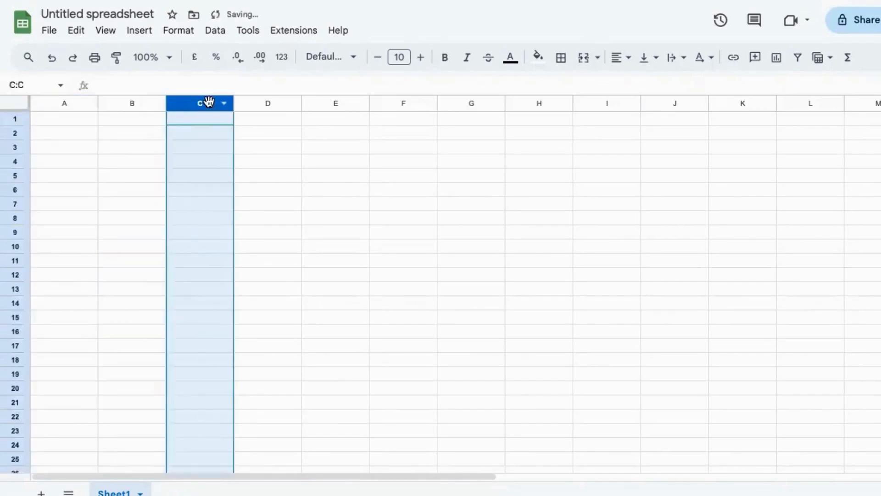
left_click(265, 105)
left_click(314, 103)
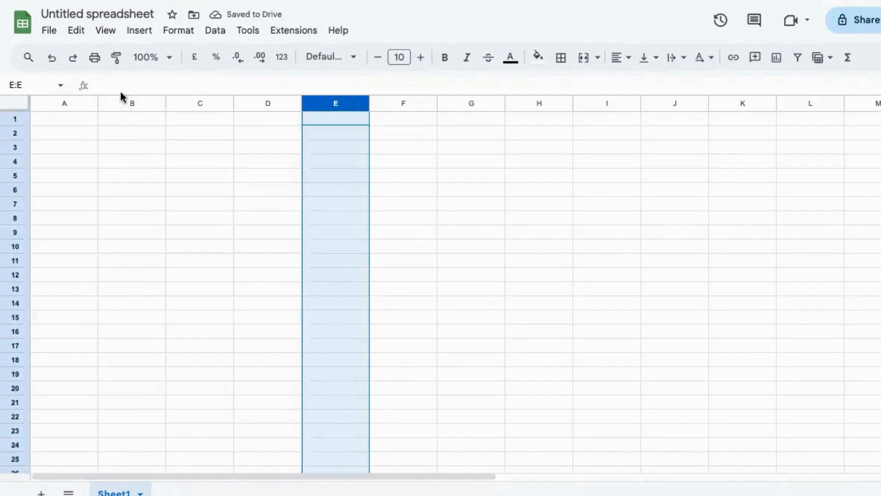
left_click(55, 150)
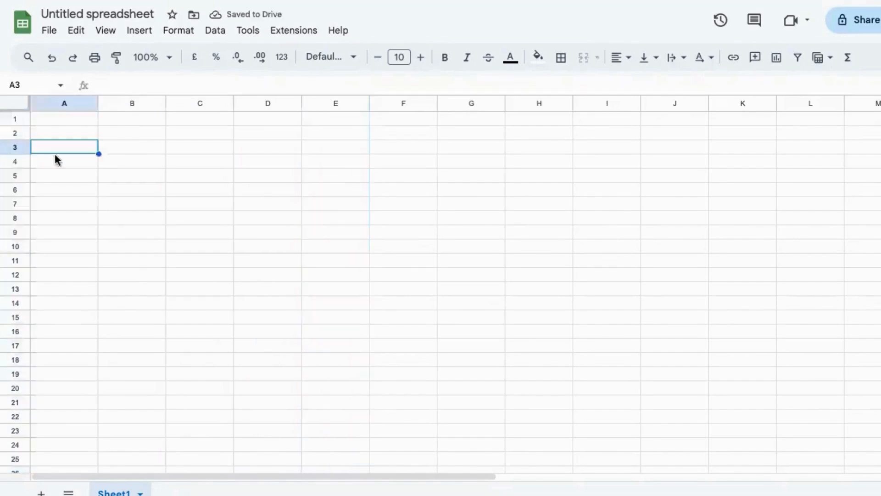
left_click(13, 131)
left_click(12, 160)
left_click(12, 145)
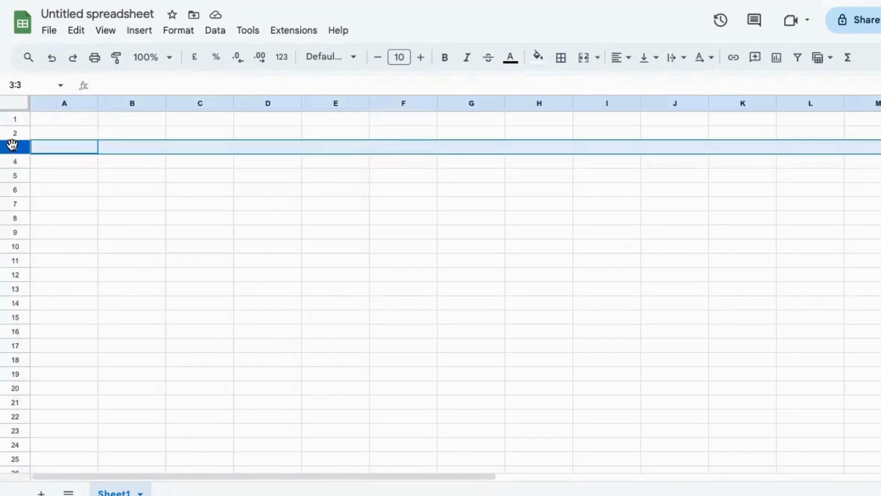
left_click(67, 175)
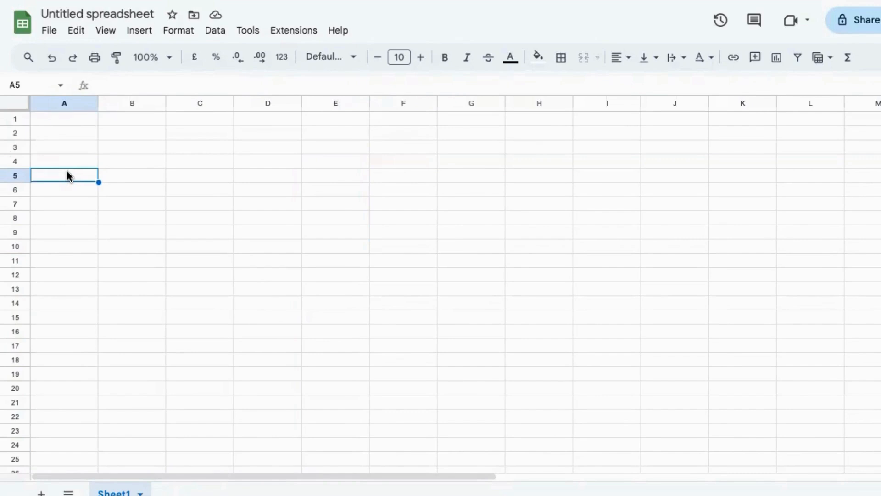
left_click(88, 146)
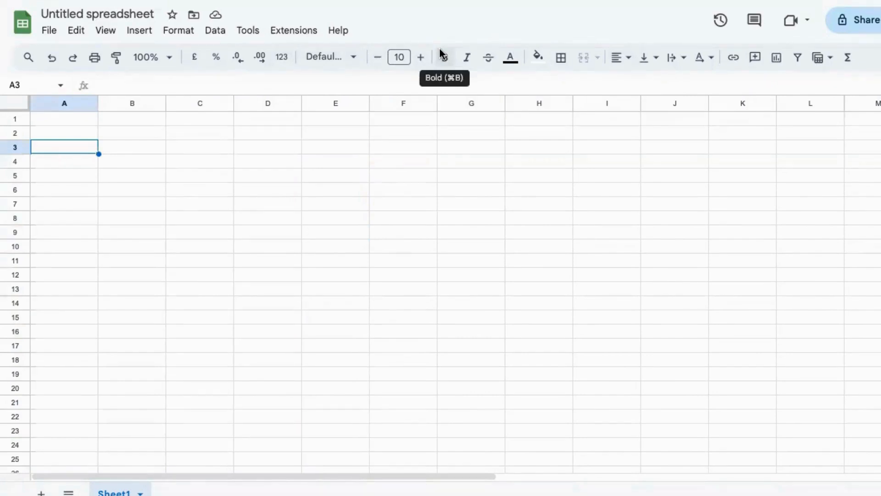
left_click(92, 177)
left_click(65, 138)
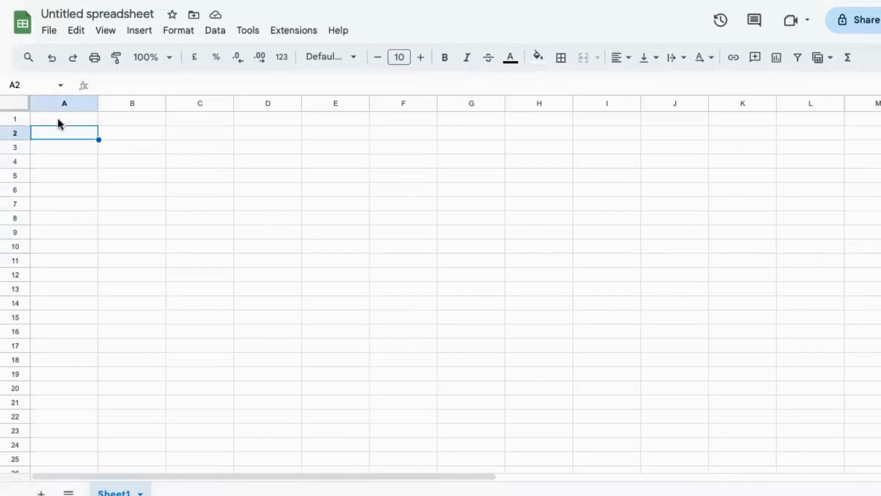
Enter the numbers 1, 2, 3, 4 and 5 individually in cells A1 through A5
left_click(57, 118)
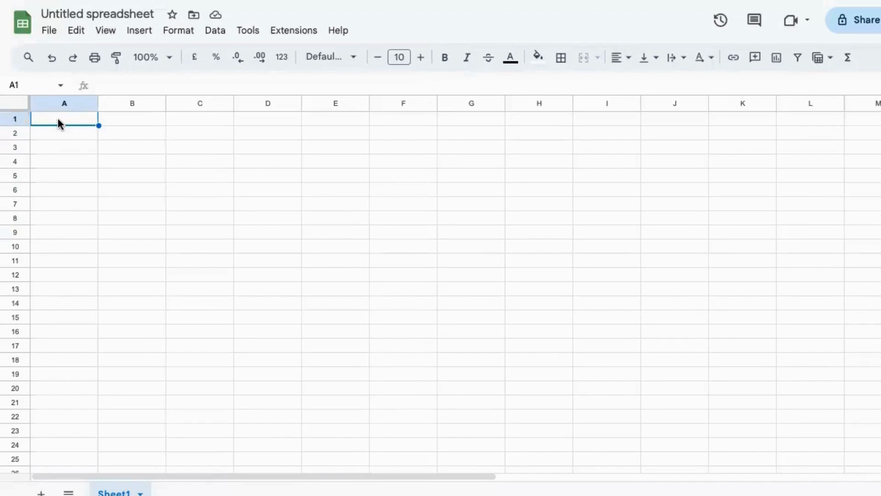
type("1")
key("Return")
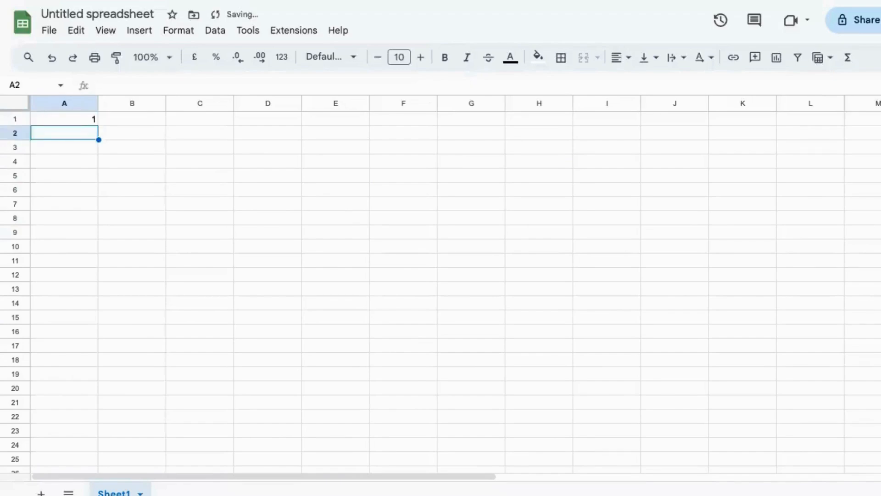
type("2")
key("Return")
type("3")
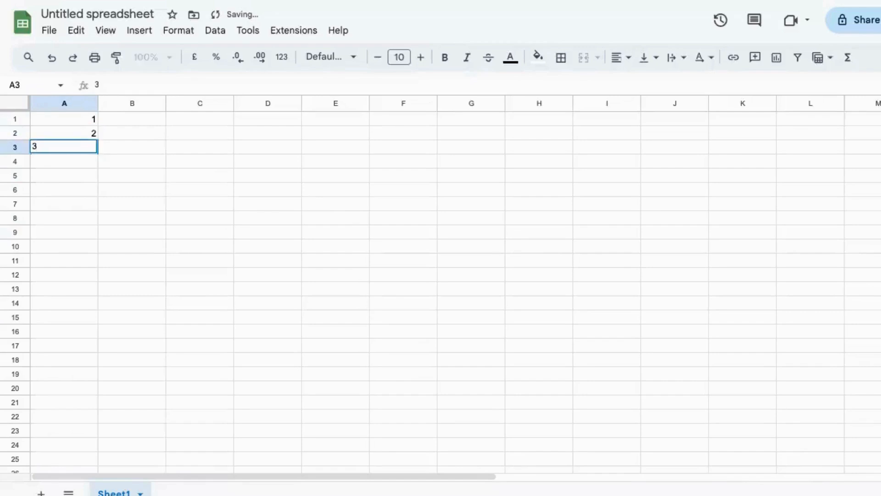
key("Return")
type("4")
key("Return")
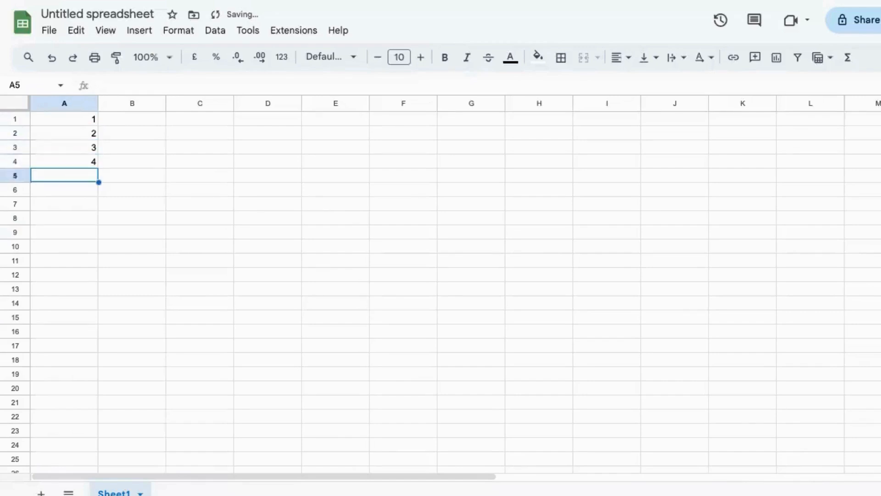
type("5")
key("Return")
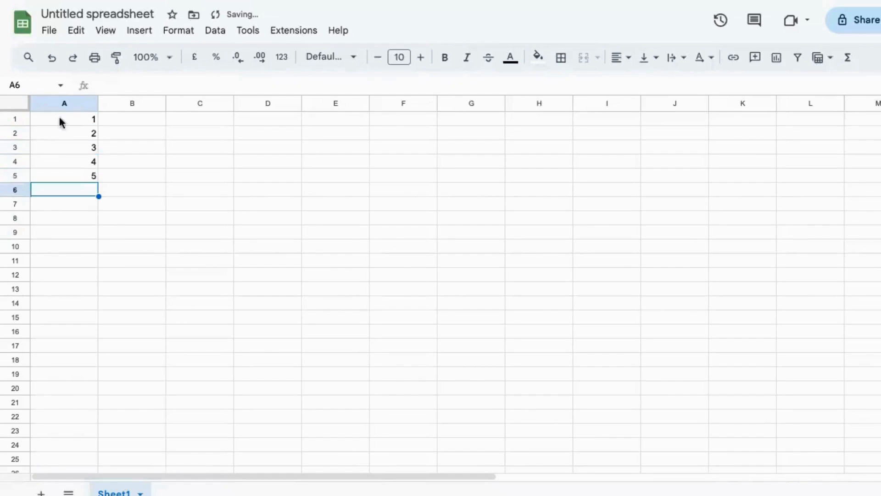
Clear the numbers from cells A1 through A5
left_click(111, 119)
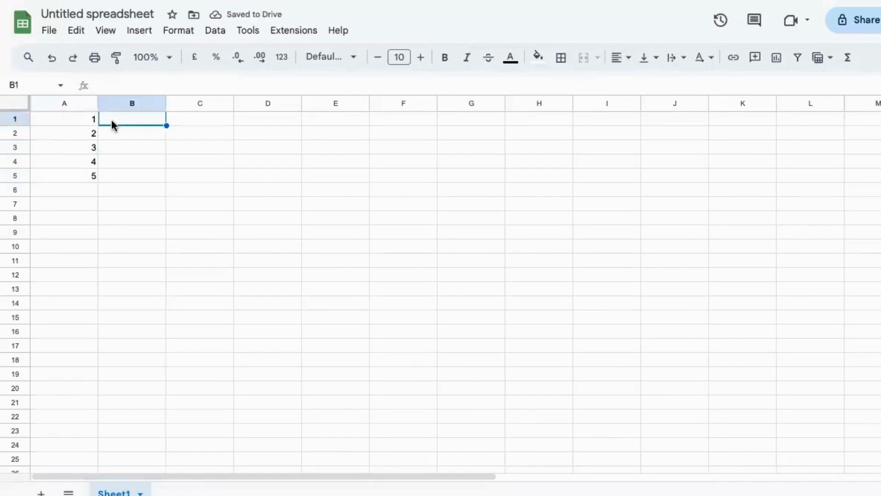
left_click(85, 171)
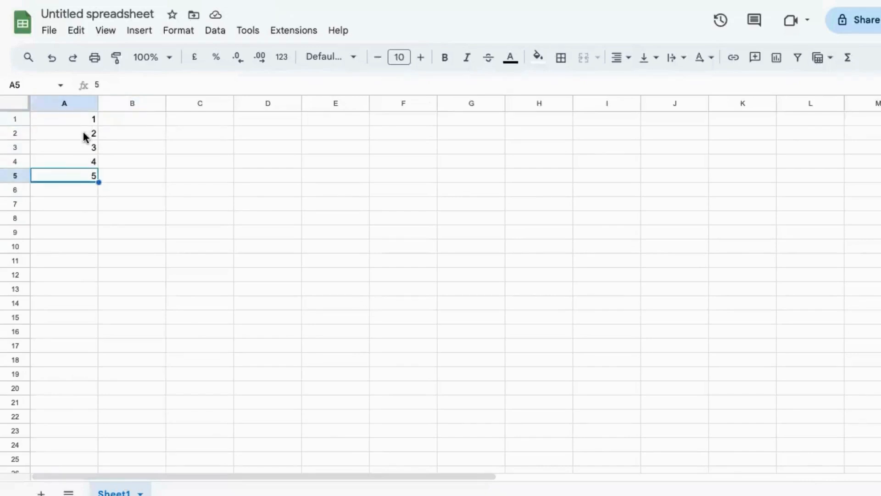
left_click_drag(85, 120, 86, 175)
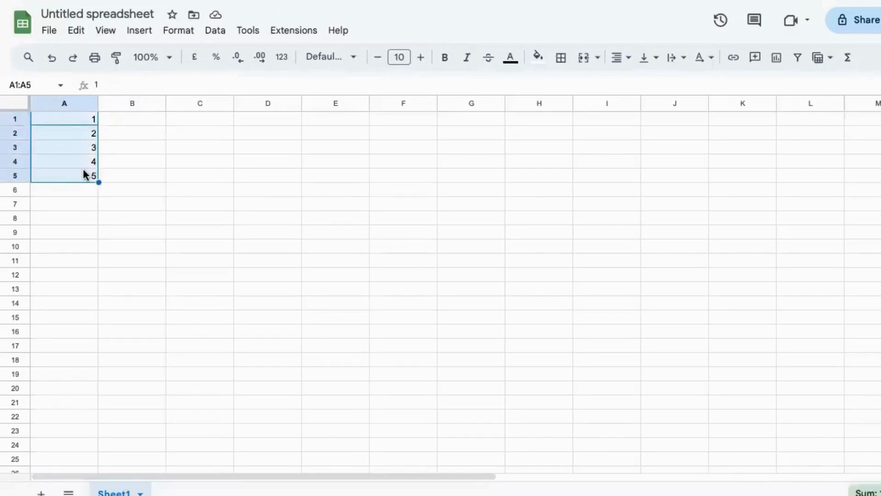
key("Delete")
left_click(83, 170)
left_click(85, 205)
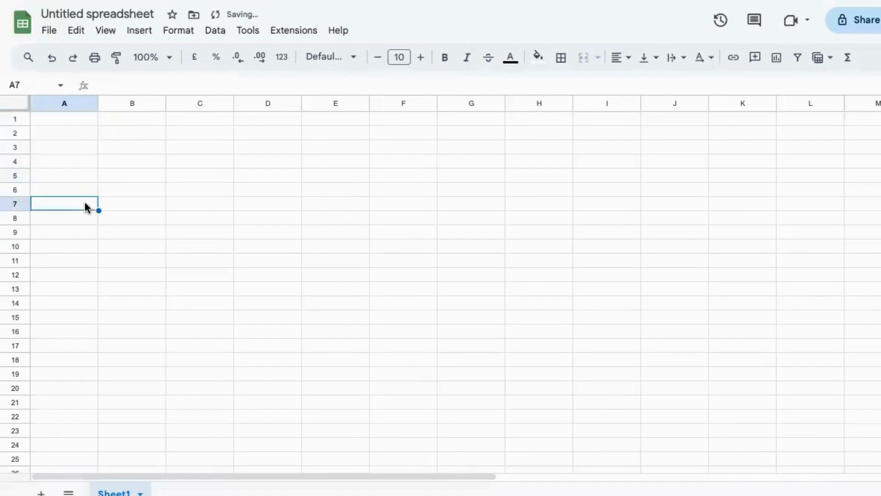
Enter the number 1 in cell A2
left_click(73, 126)
type("1")
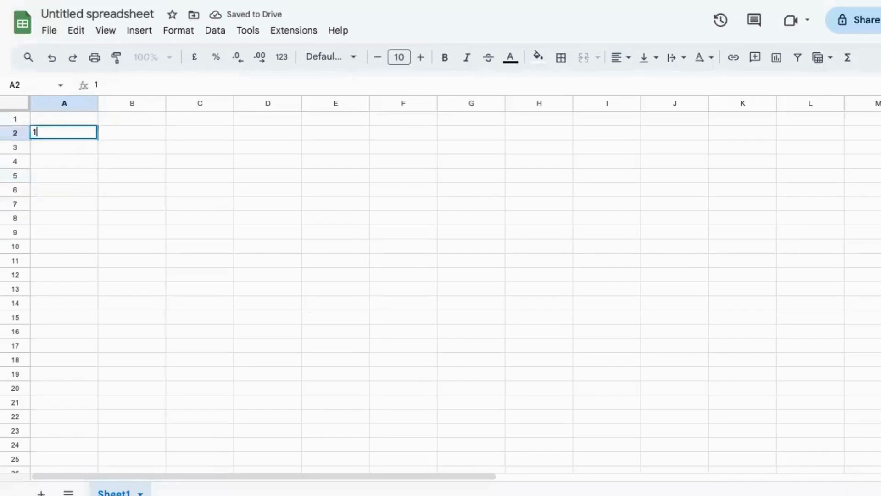
key("Return")
Fill the single value in A2 down column A to row 68 and look over the filled cells
left_click(85, 136)
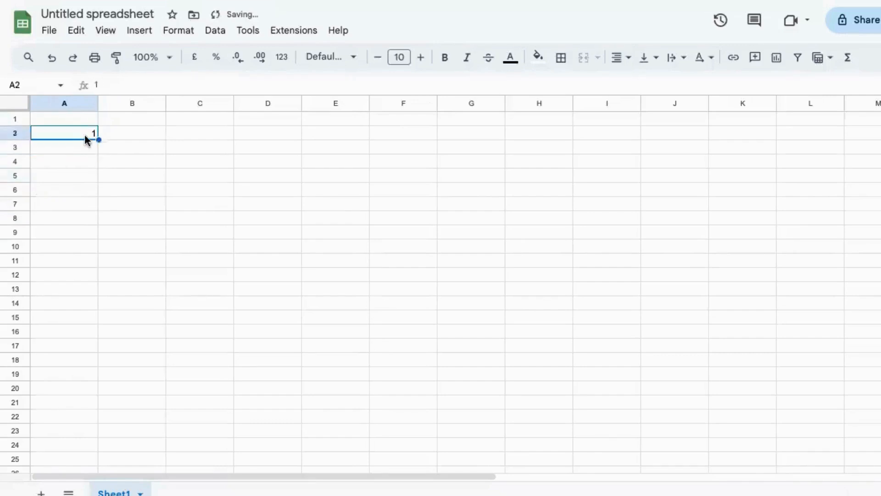
left_click_drag(99, 140, 84, 466)
scroll(90, 413, "down", 5)
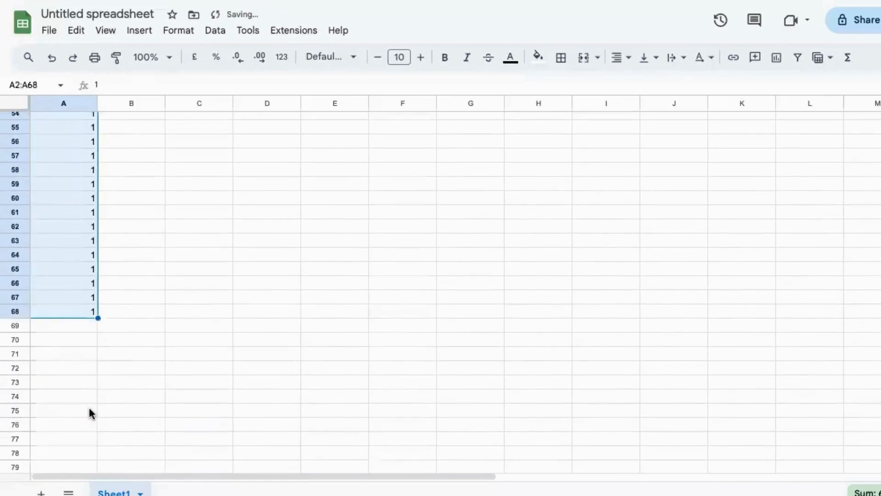
scroll(90, 297, "up", 4)
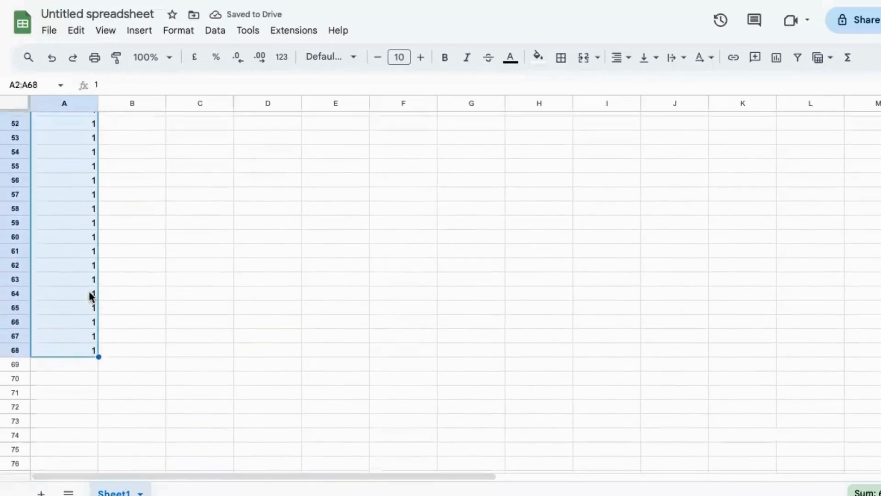
scroll(90, 297, "up", 1)
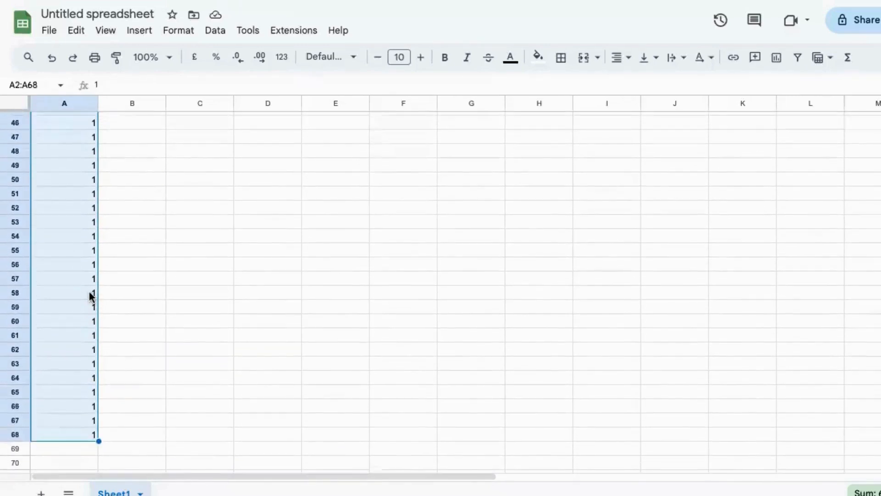
scroll(90, 297, "up", 15)
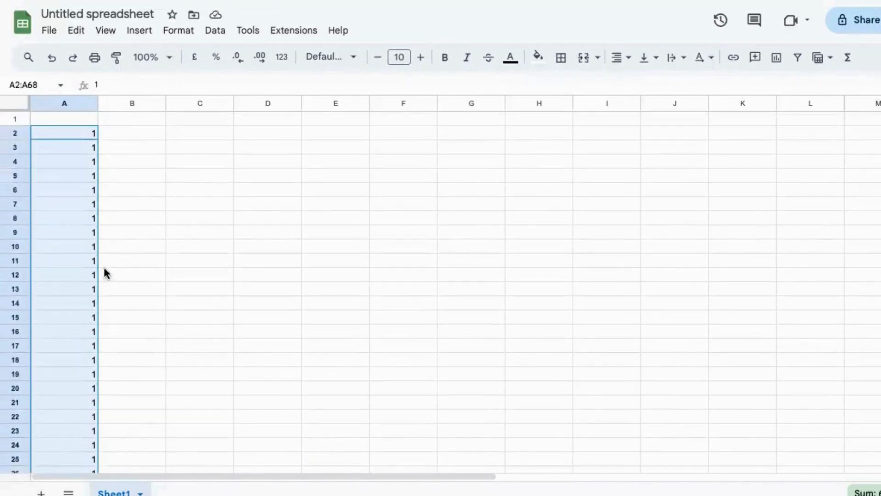
left_click(131, 176)
left_click(78, 153)
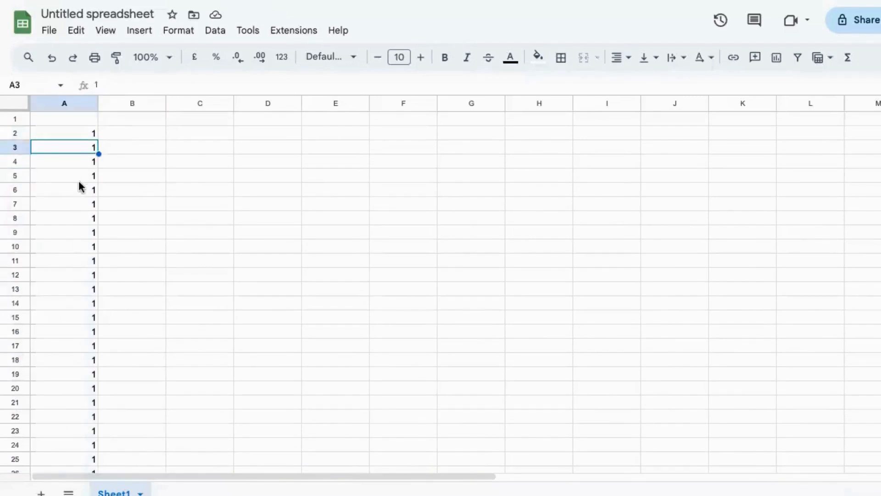
Undo the fill so that only cell A2 keeps its value
key("ctrl+z")
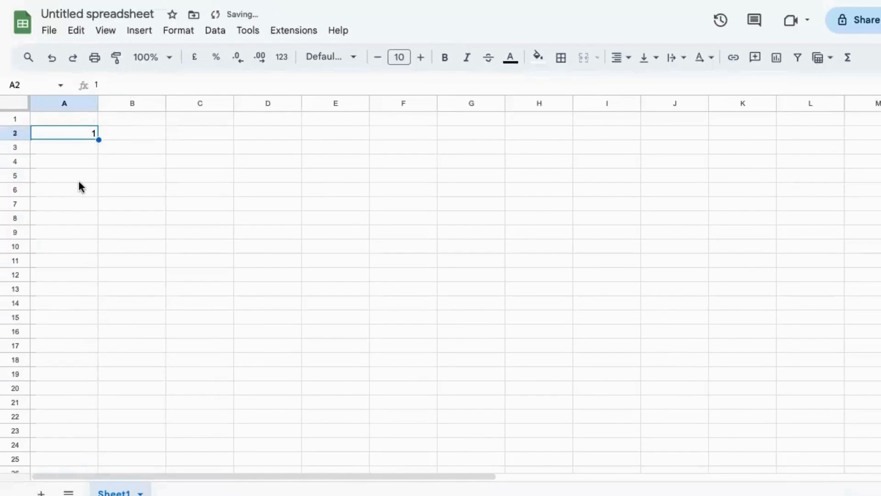
left_click(79, 182)
left_click(76, 134)
Enter the number 2 in cell A3
left_click(74, 148)
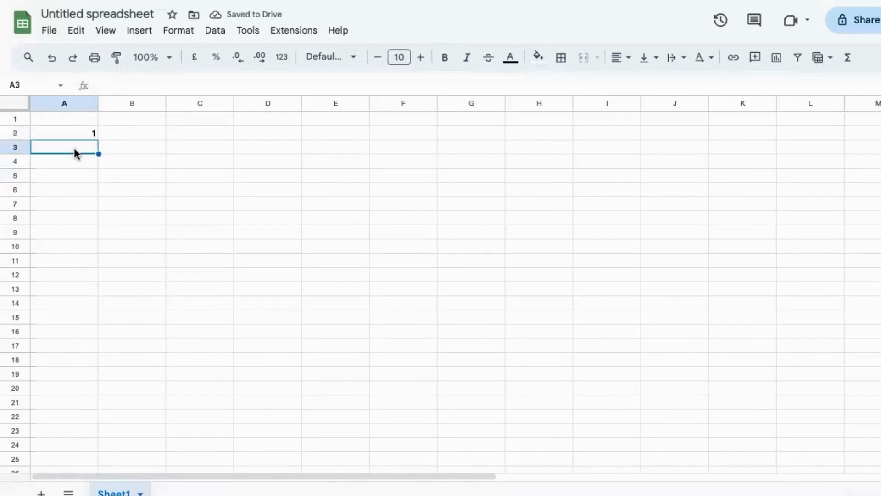
type("2")
key("Return")
Use cells A2 and A3 as the pattern to autofill the number series down column A to row 40, and check the filled cells
key("Up")
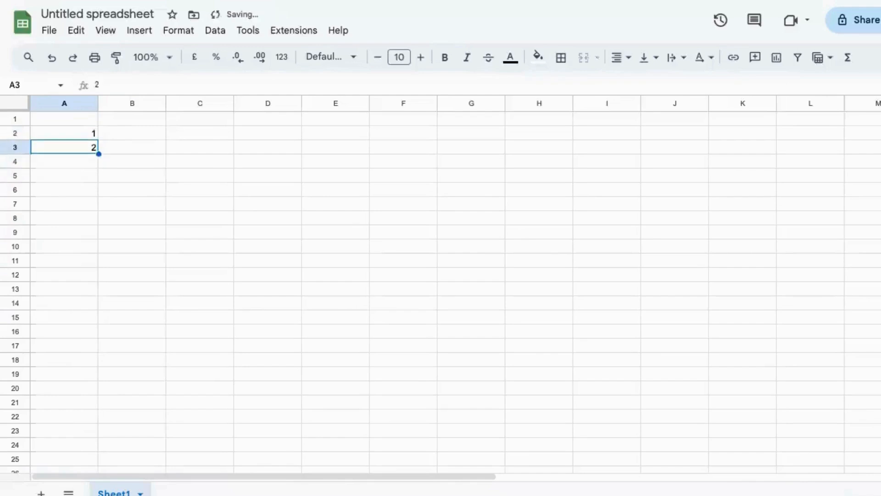
key("Up")
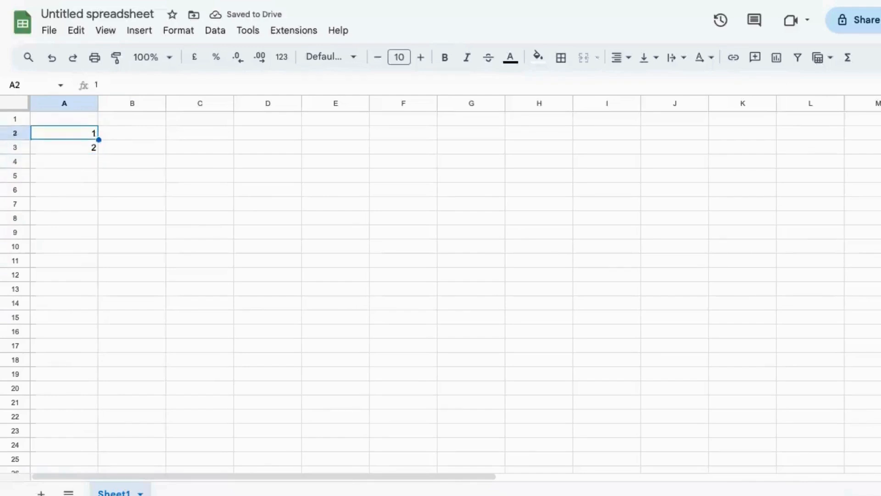
key("shift+Down")
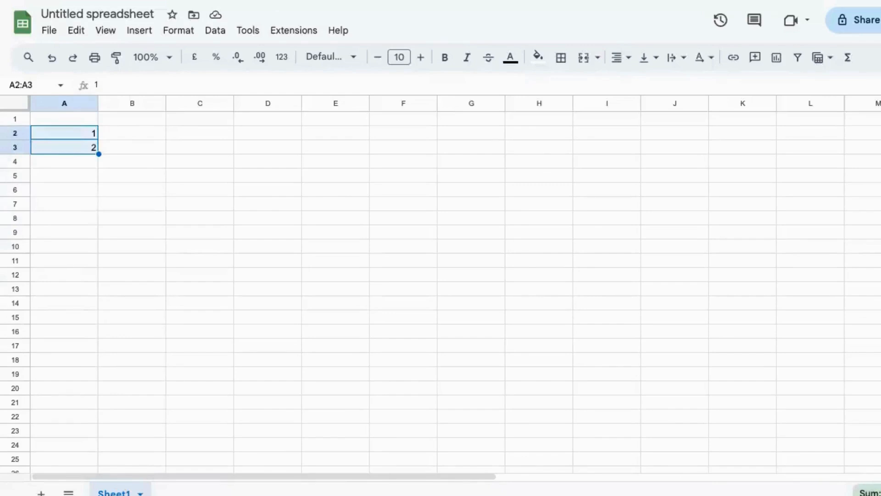
left_click(65, 158)
left_click(68, 132)
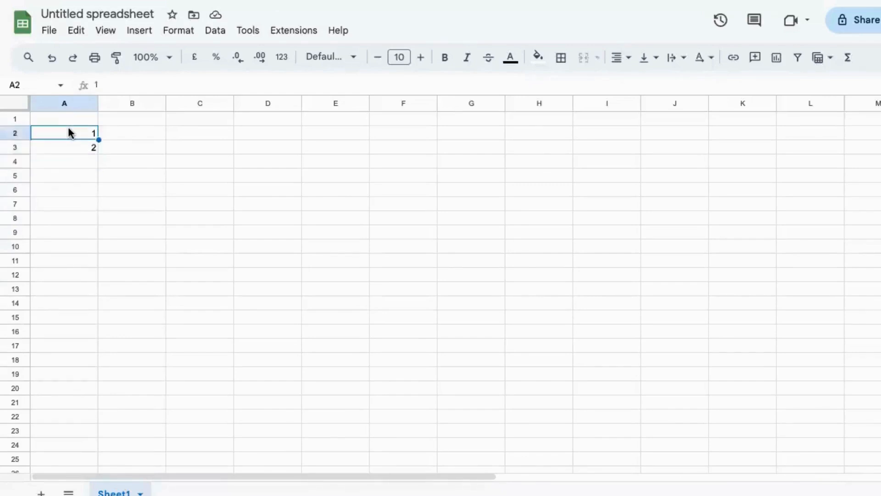
key("shift+Down")
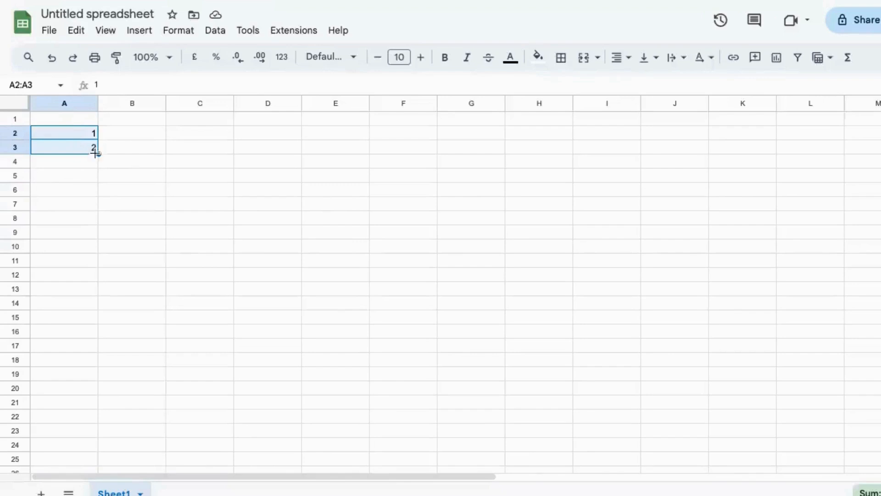
left_click_drag(99, 155, 82, 421)
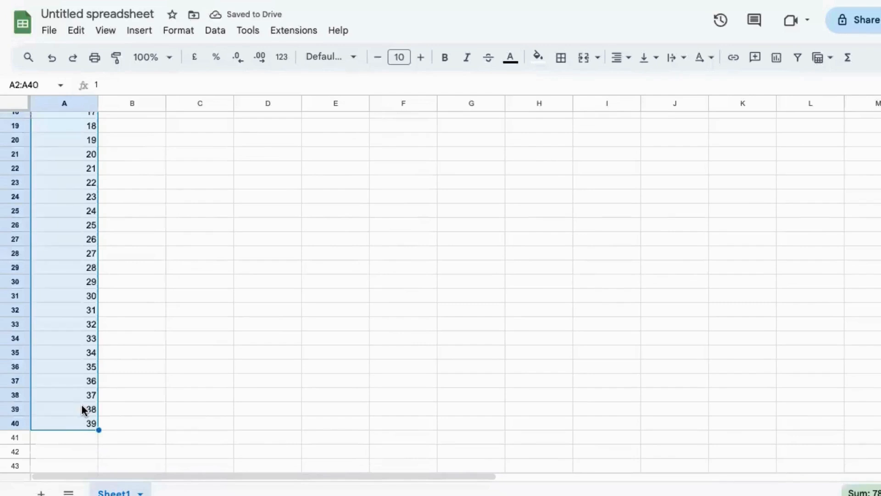
left_click(82, 404)
scroll(81, 404, "up", 6)
scroll(82, 404, "down", 8)
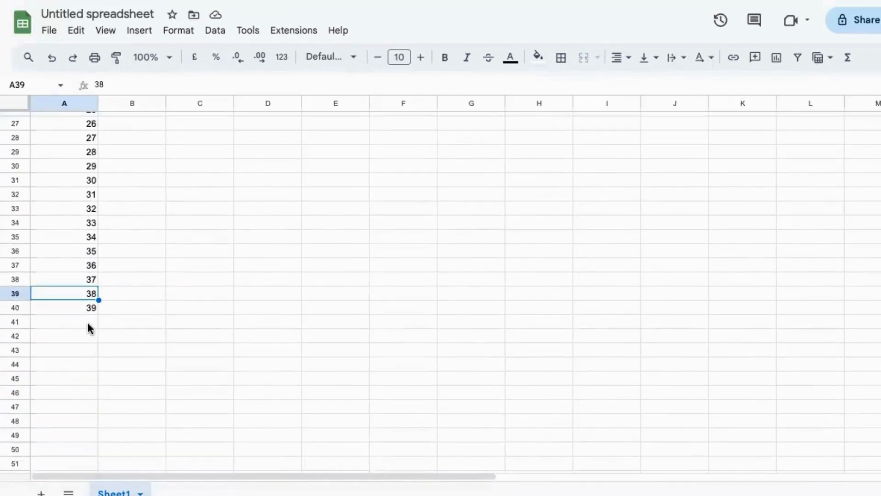
left_click(89, 328)
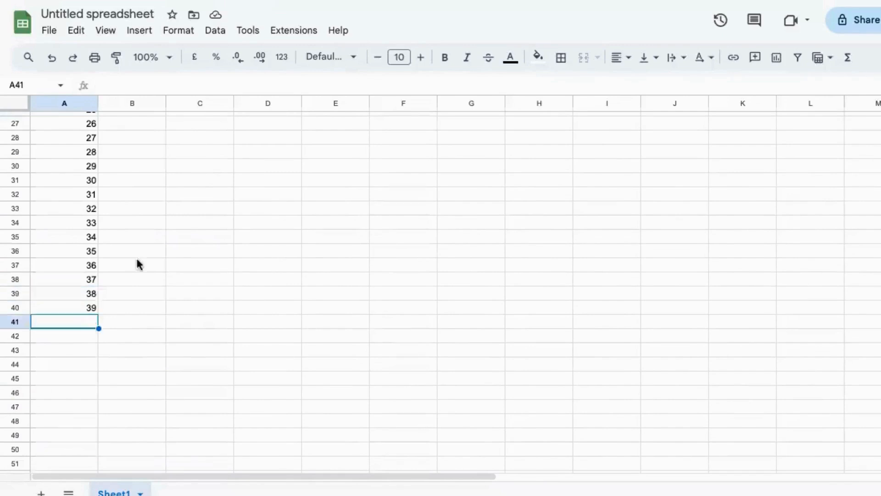
Undo the number series fill in column A and the entry in cell A3
scroll(154, 238, "up", 2)
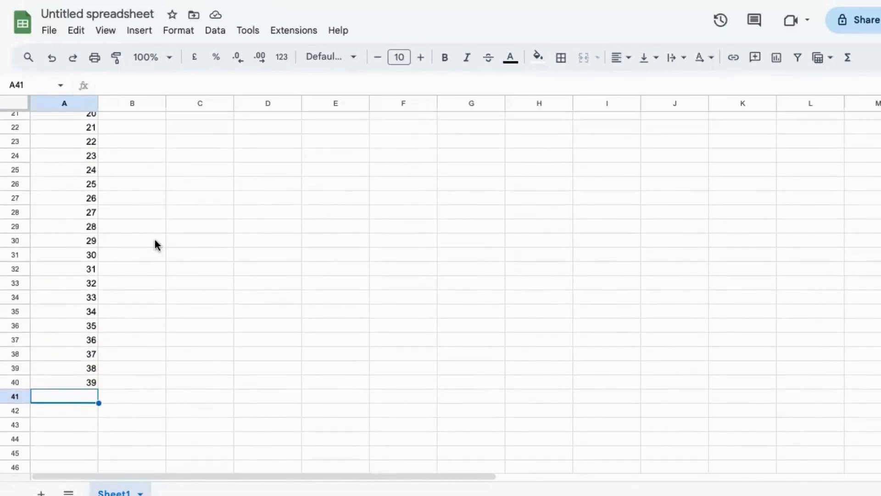
scroll(154, 238, "up", 2)
scroll(154, 238, "up", 5)
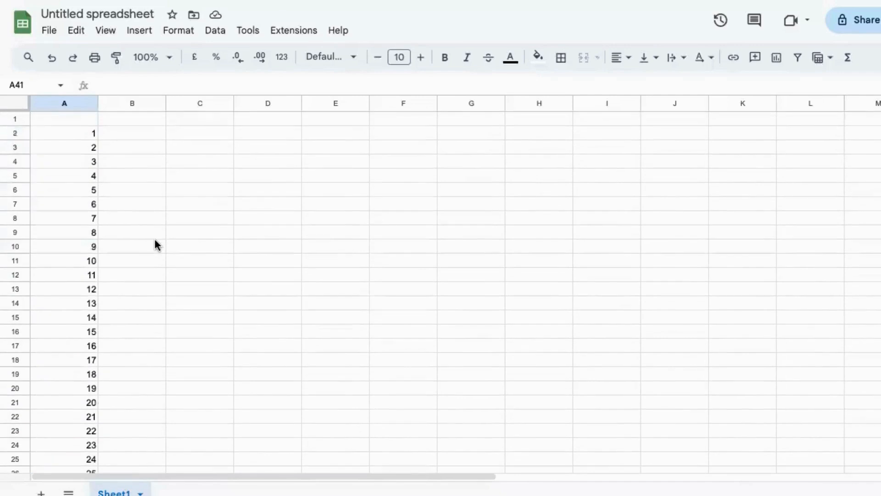
left_click(52, 58)
left_click(55, 62)
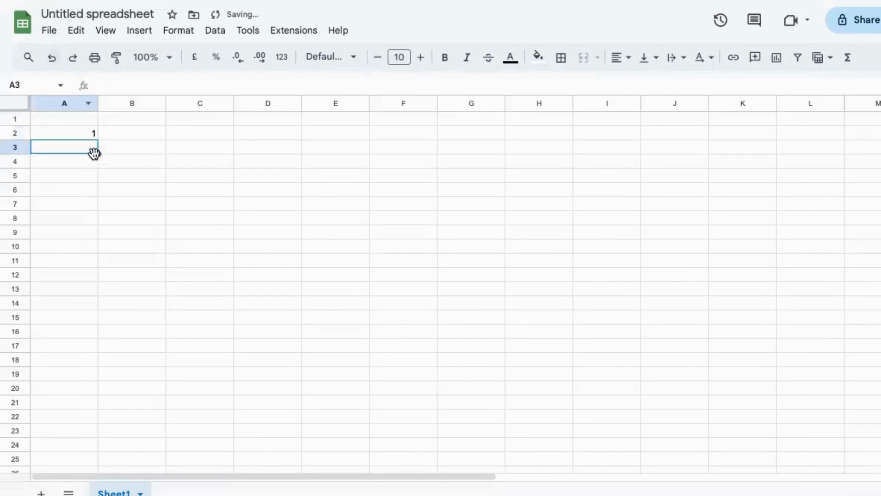
Clear the remaining number from cell A2
left_click(102, 208)
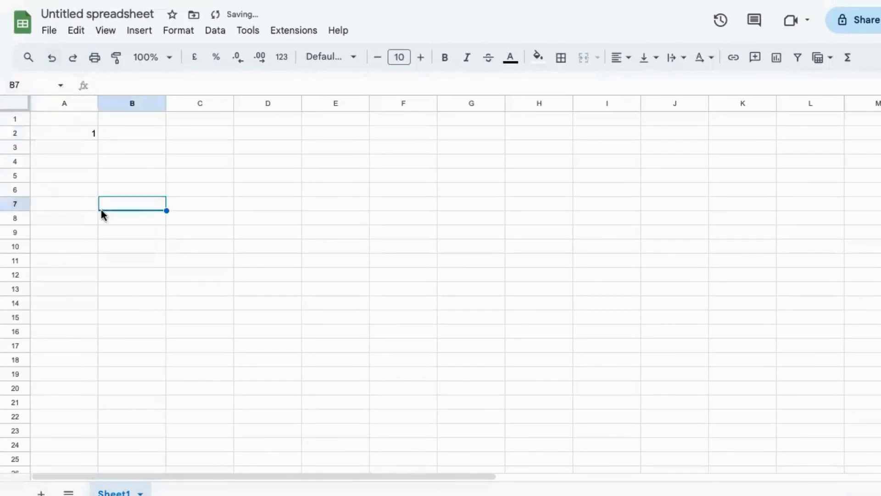
left_click(68, 132)
key("BackSpace")
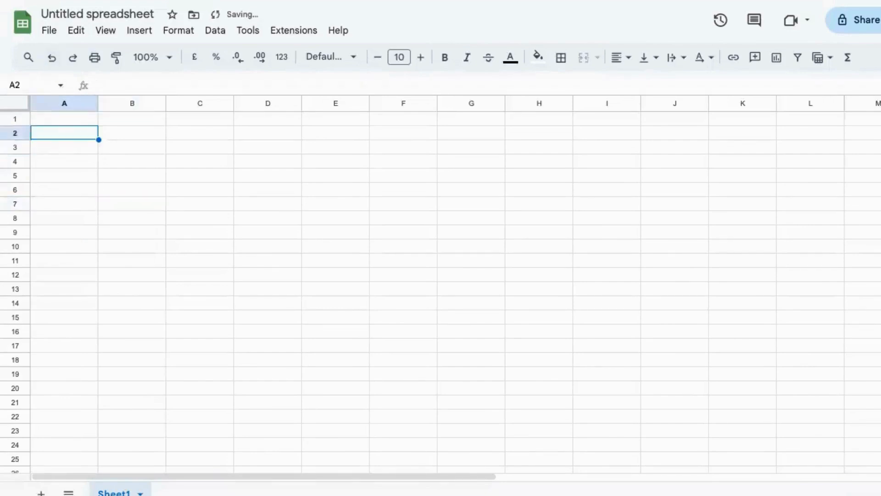
Rename the spreadsheet as "Academic sheet"
left_click(88, 15)
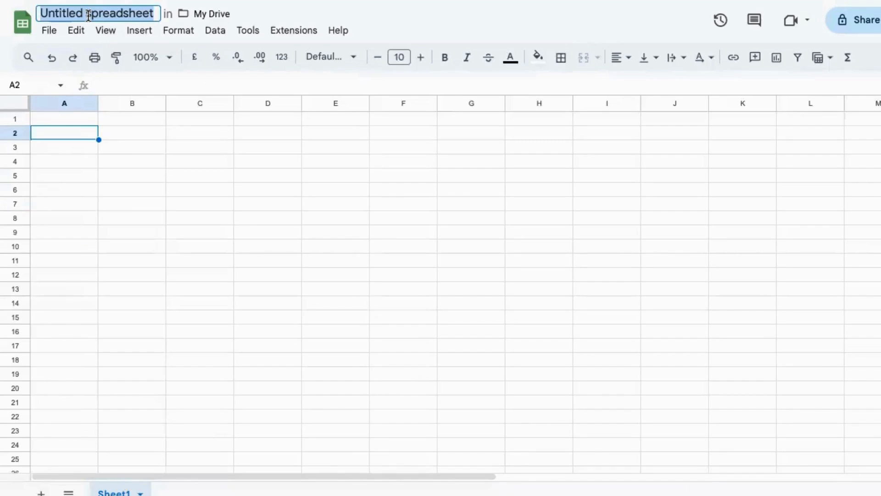
type("Ac")
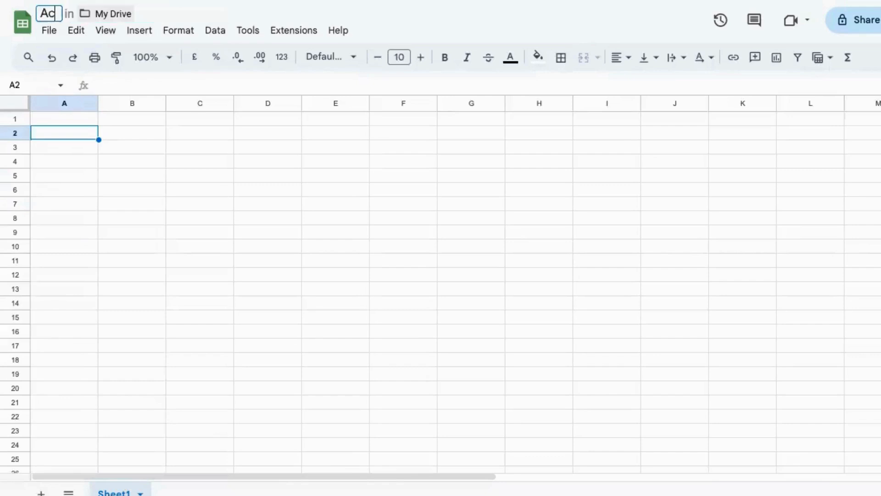
type("ademics")
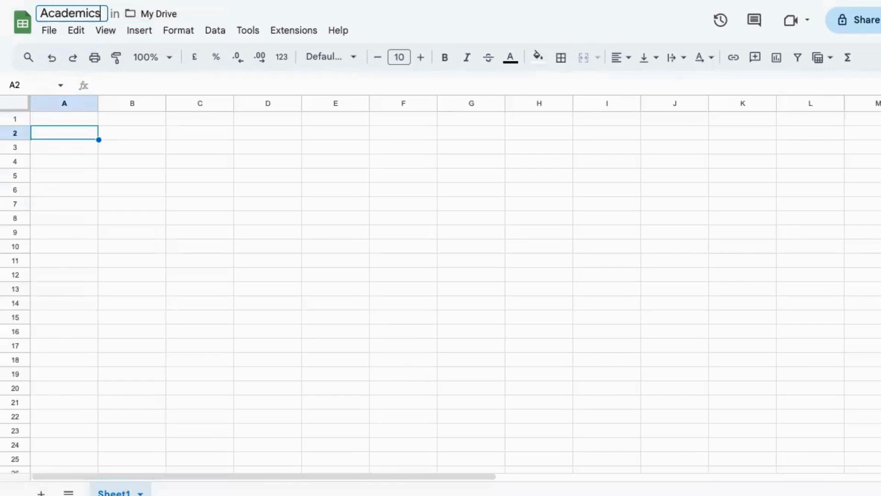
type("sheet")
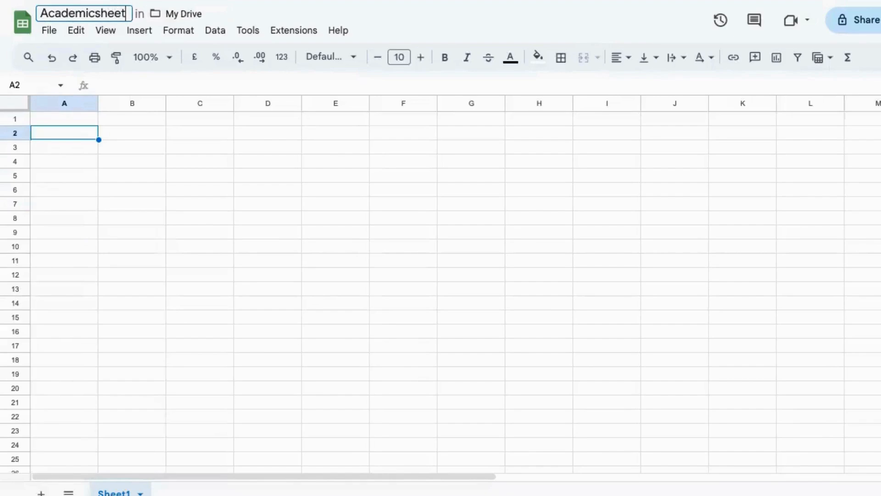
key("Left")
key("Left")
key("Left")
key("Left")
key("Left")
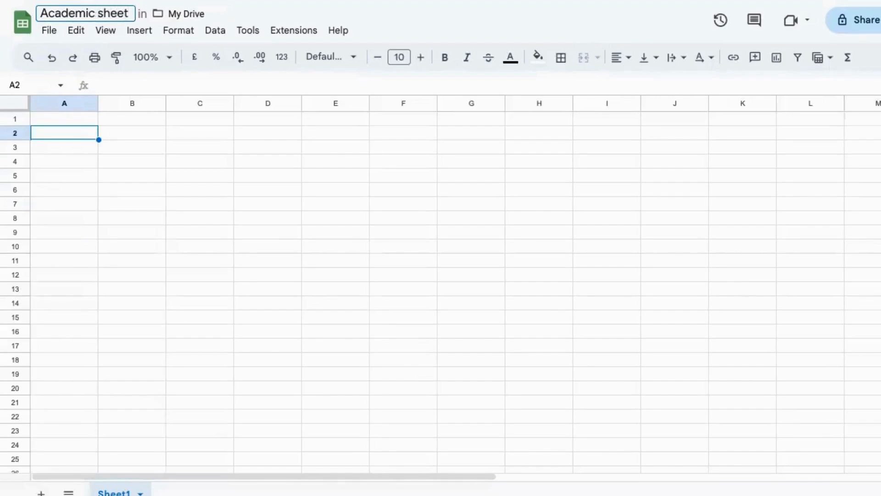
left_click(134, 145)
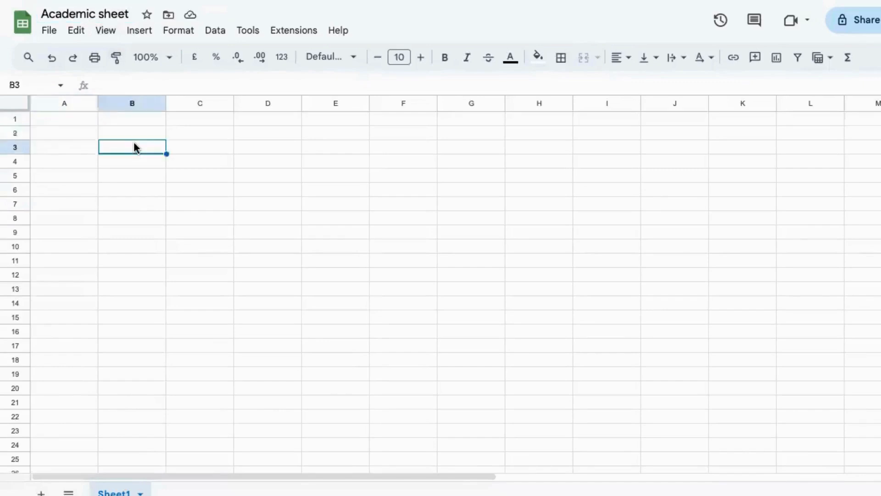
left_click(87, 143)
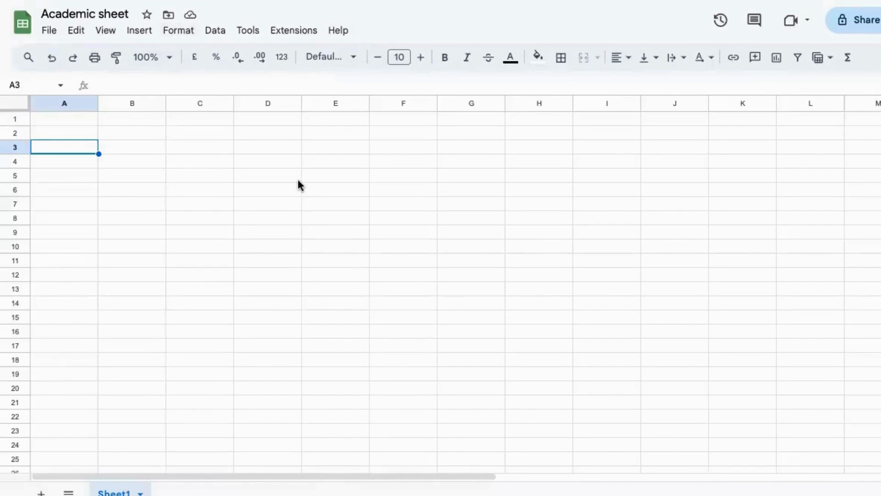
left_click(113, 190)
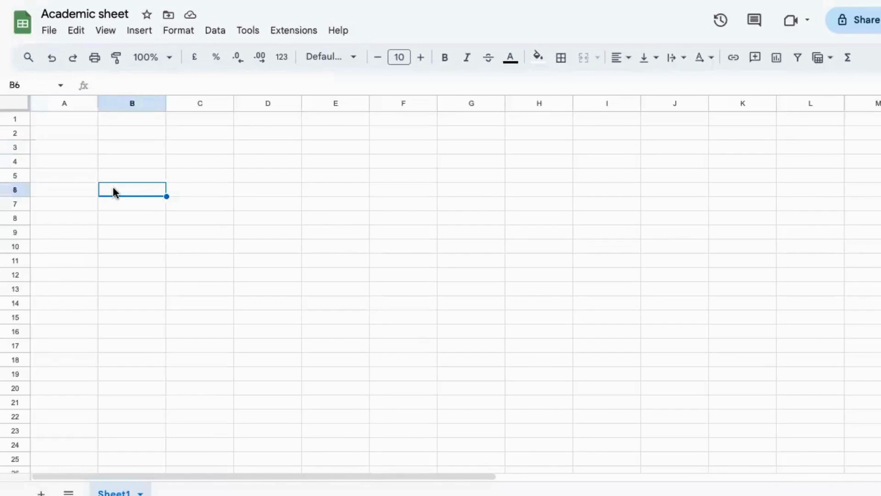
left_click(79, 149)
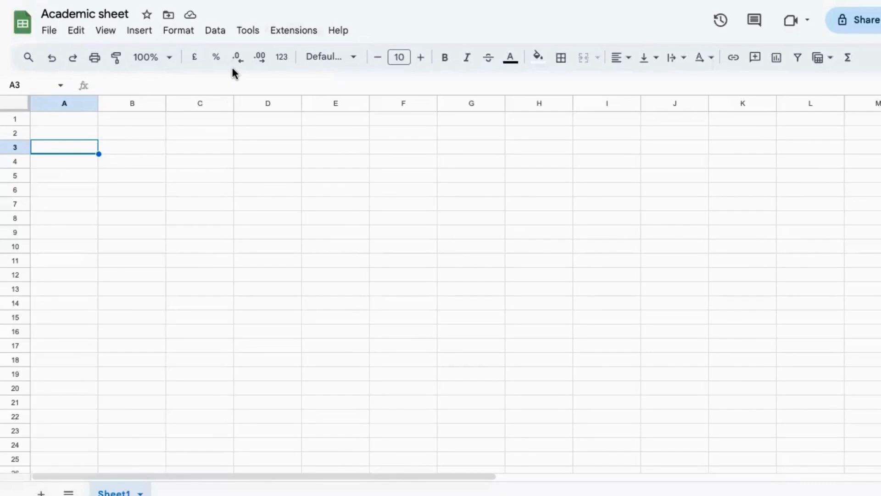
left_click(211, 217)
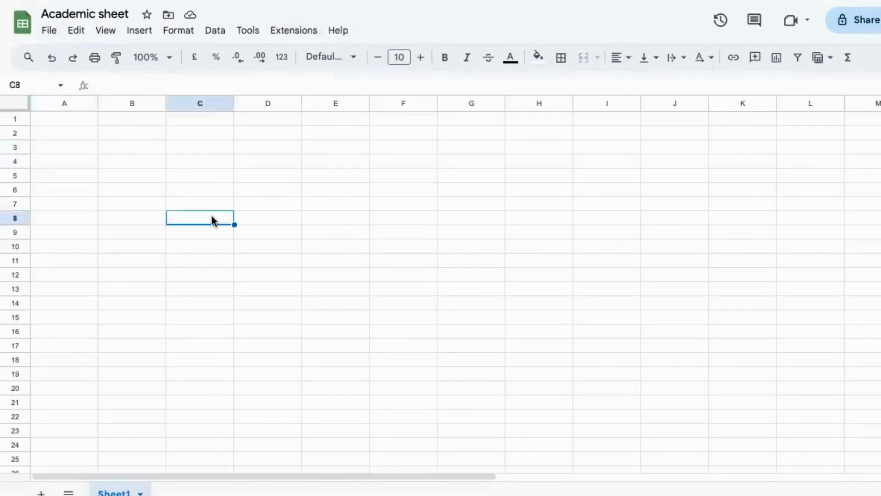
left_click(83, 161)
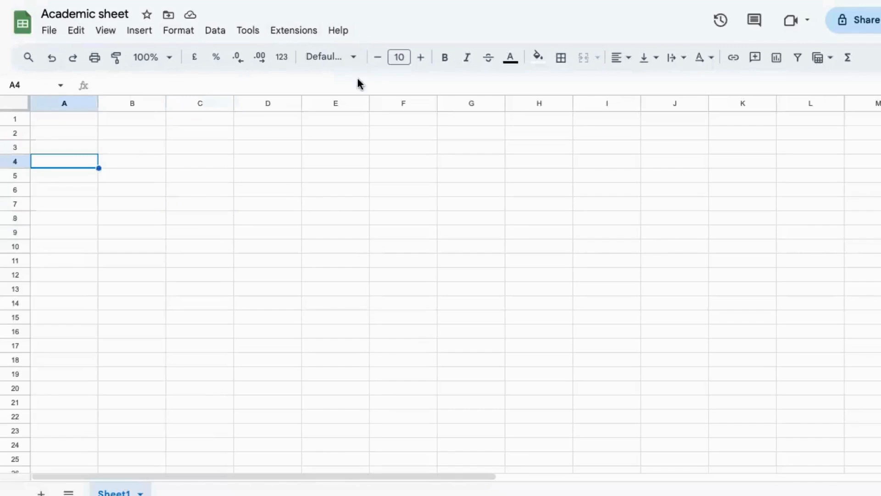
left_click(69, 136)
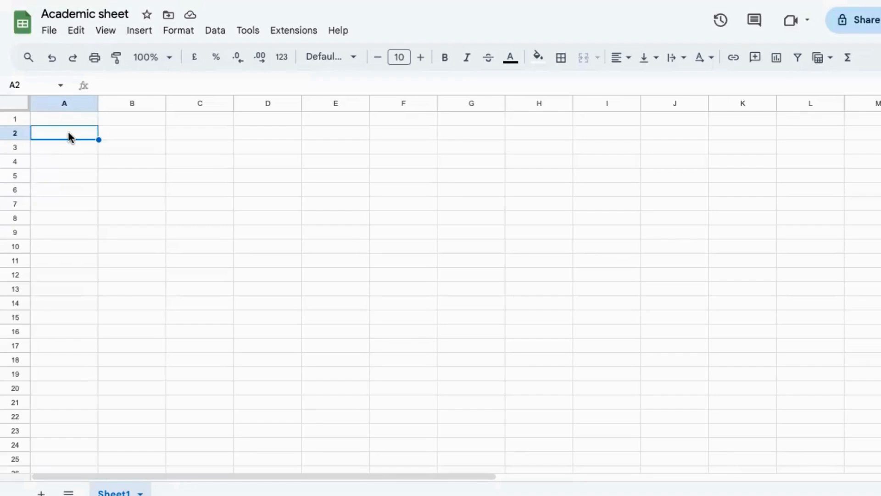
left_click(69, 143)
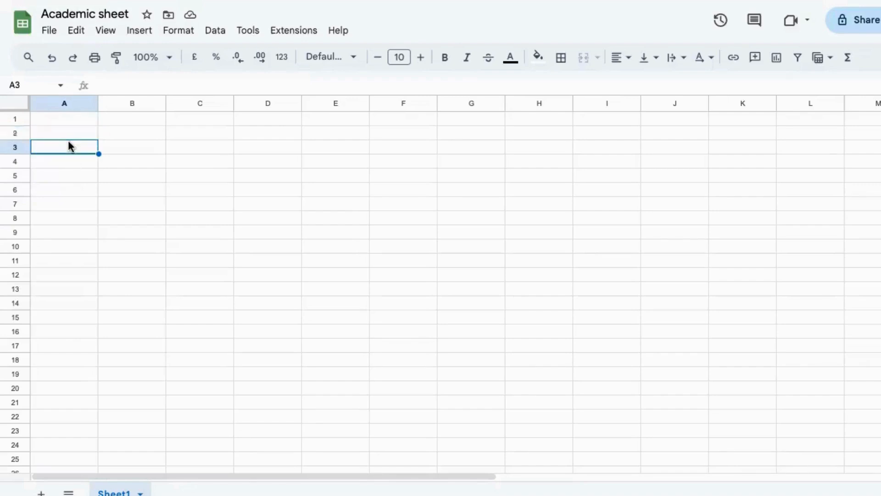
Enter the heading "FRUITS NAME:" in cell A2
left_click(76, 133)
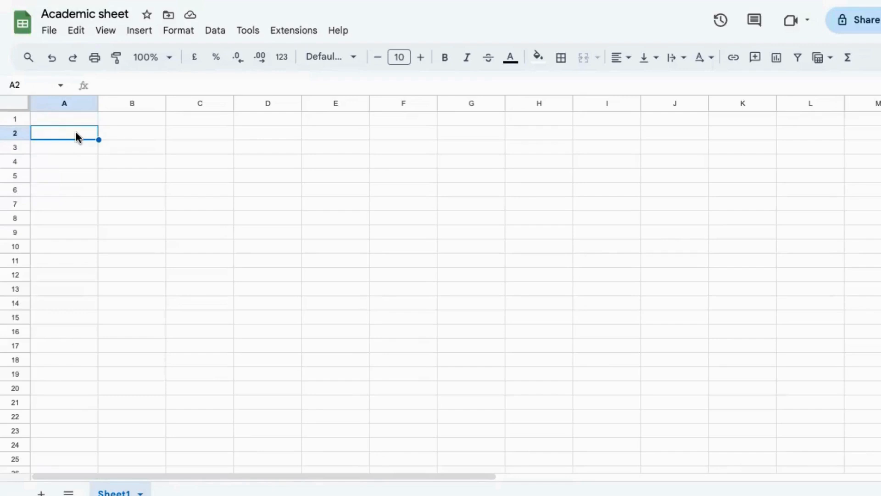
type("FRUIT")
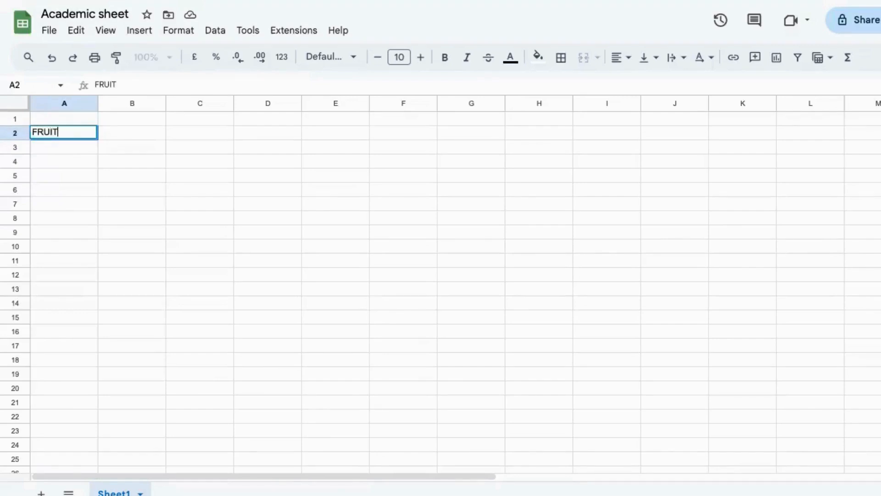
type("S NAME")
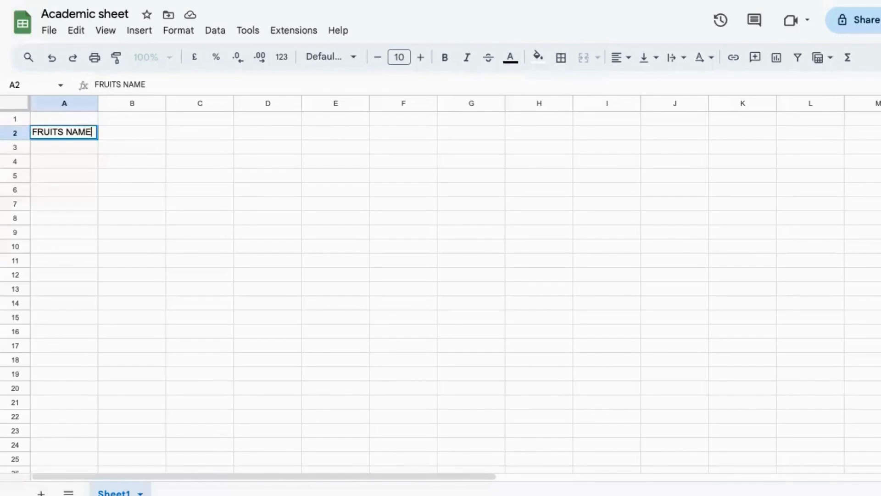
type(":")
key("Return")
Increase the font size of the heading in cell A2 to 13
key("Up")
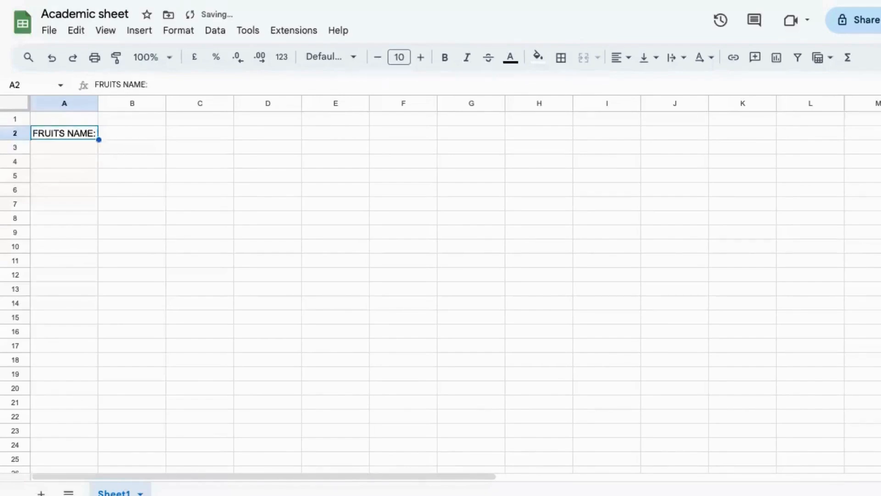
key("Down")
key("Up")
key("Down")
key("Up")
left_click(419, 63)
left_click(419, 63)
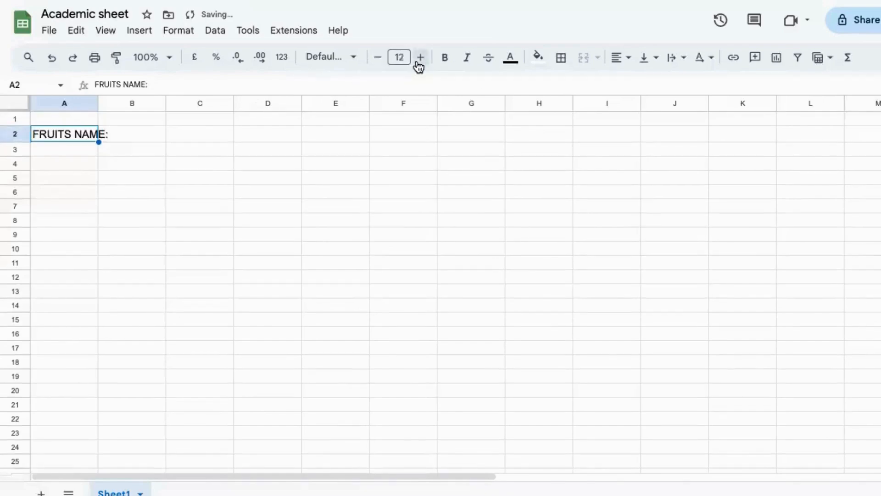
left_click(419, 64)
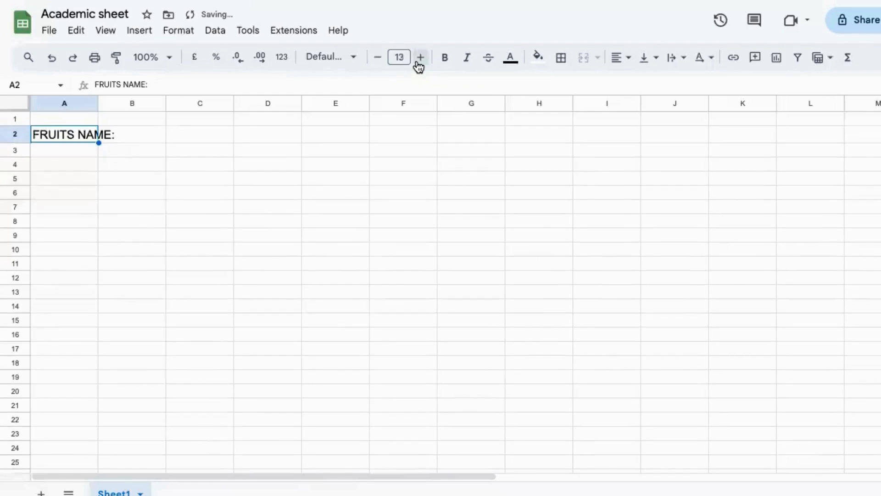
left_click(60, 153)
left_click(54, 136)
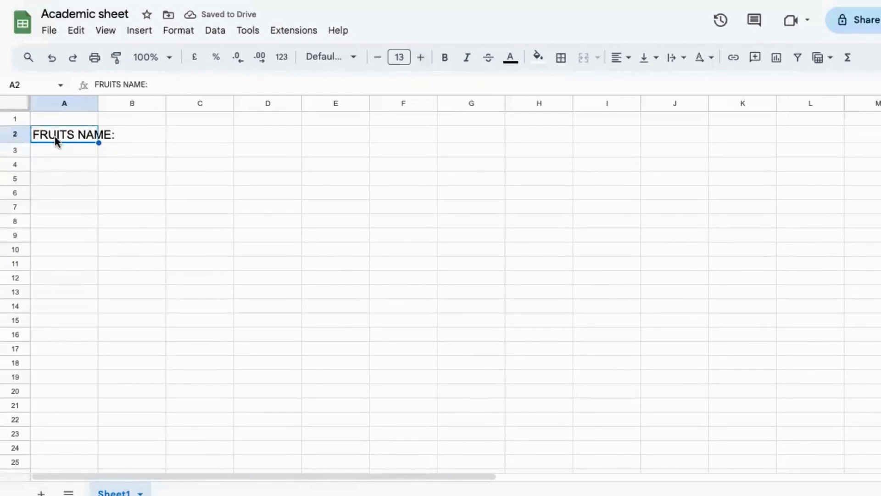
left_click(59, 148)
left_click(59, 136)
left_click(58, 149)
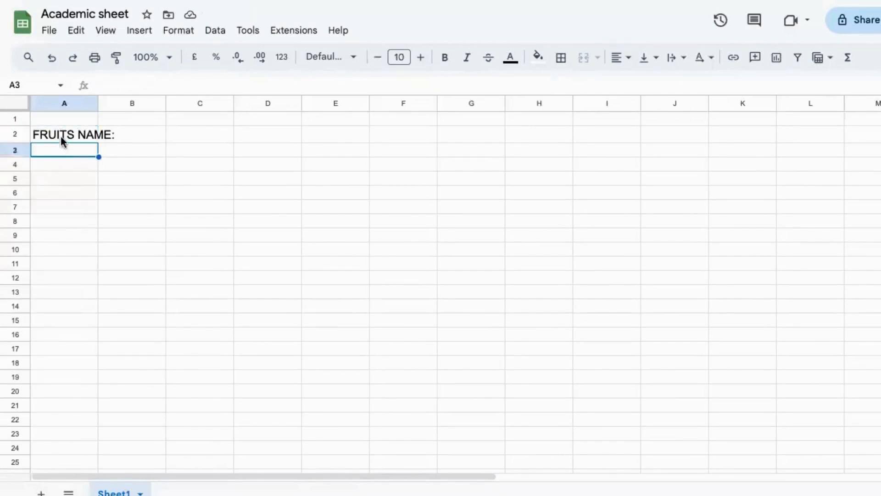
left_click(61, 134)
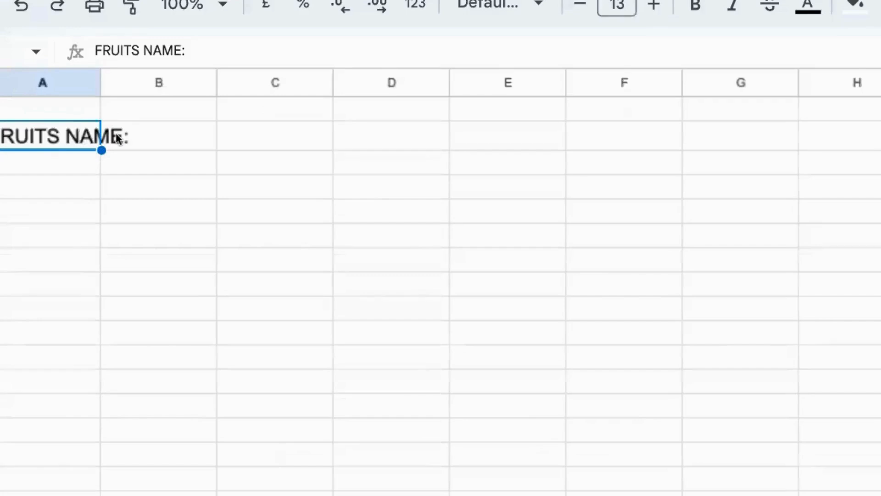
left_click(116, 133)
left_click(90, 133)
scroll(135, 179, "down", 3)
scroll(92, 193, "up", 3)
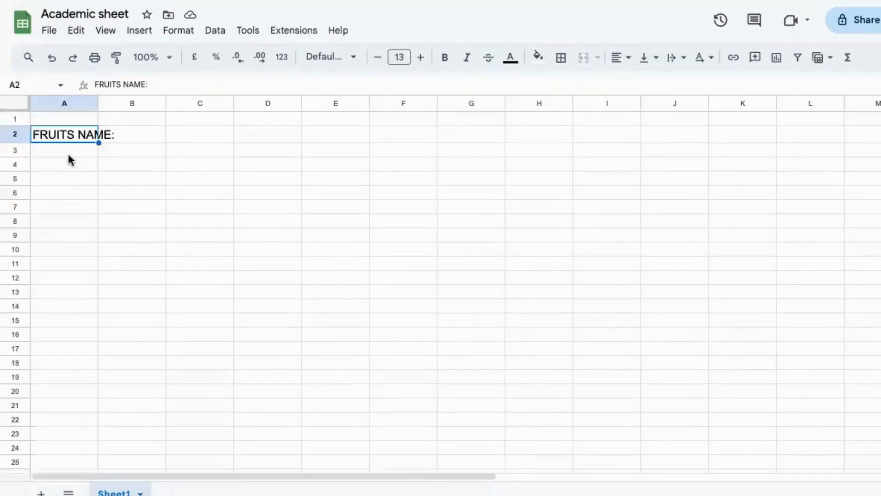
left_click(68, 154)
Merge cells A2 and B2 into one cell so it holds the whole FRUITS NAME: heading
left_click(70, 134)
key("shift+Right")
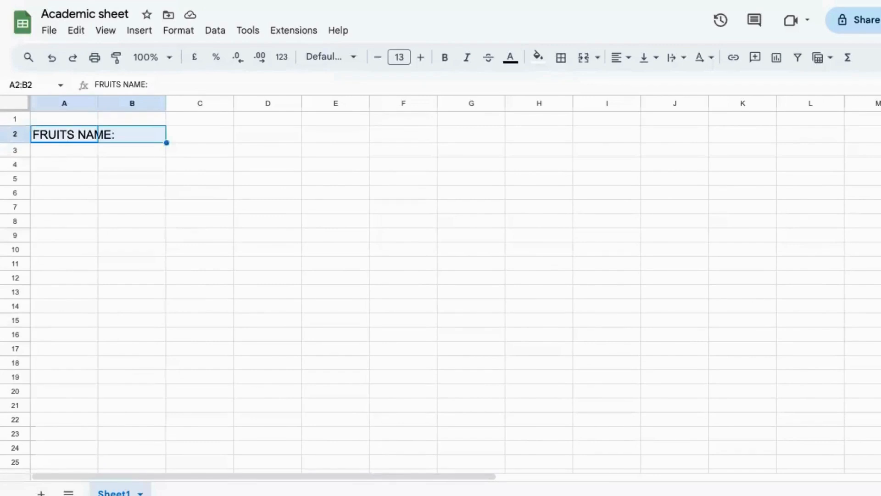
key("shift+Right")
key("shift+Right")
key("shift+Right")
key("shift+Right")
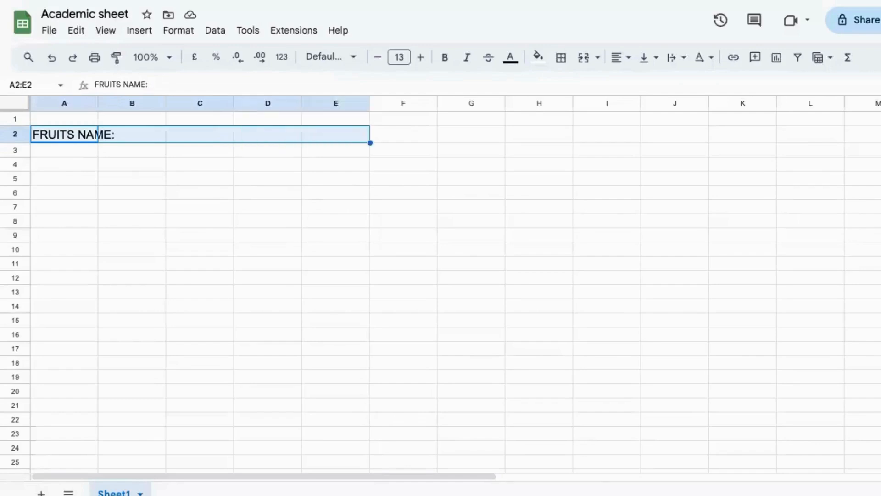
key("shift+Left")
key("shift+Left")
key("shift+Left")
key("shift+Left")
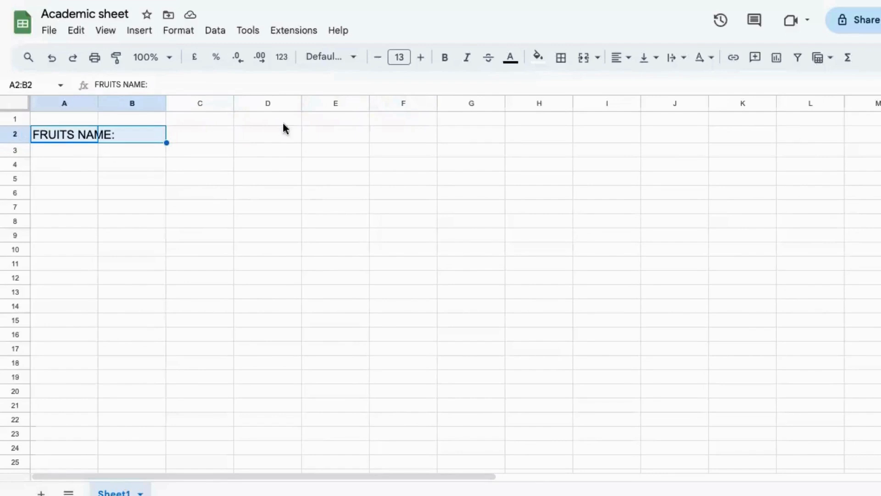
left_click(588, 65)
left_click(108, 150)
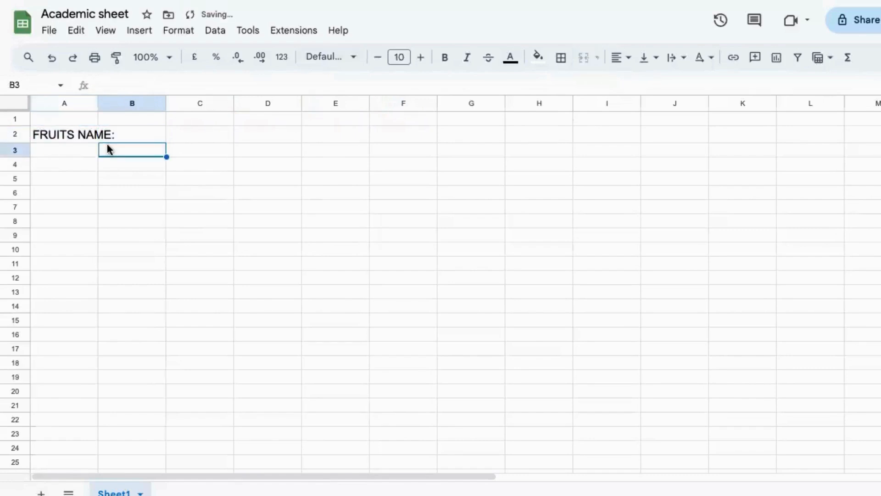
left_click(79, 148)
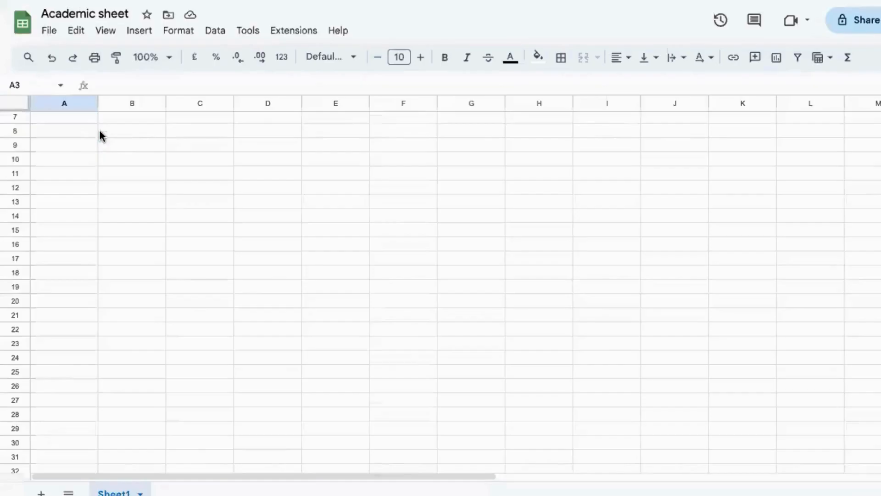
Fill the merged heading cell A2:B2 with dark golden yellow
left_click(109, 133)
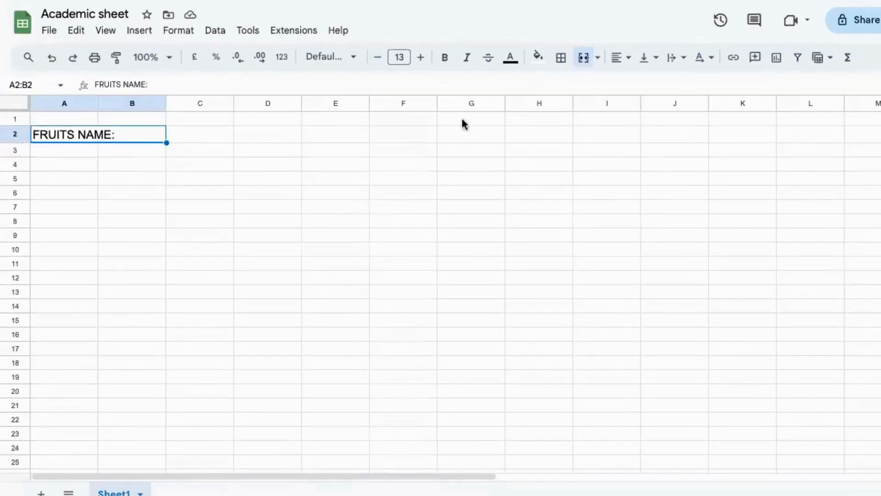
left_click(541, 62)
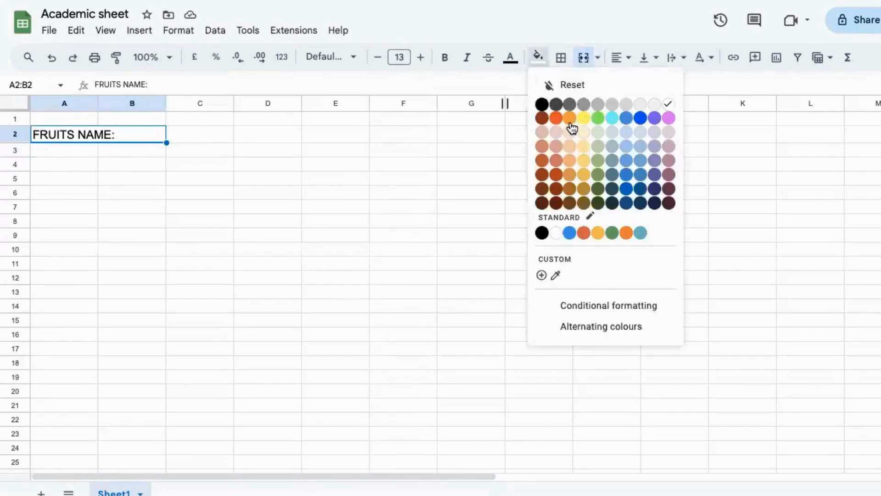
left_click(584, 189)
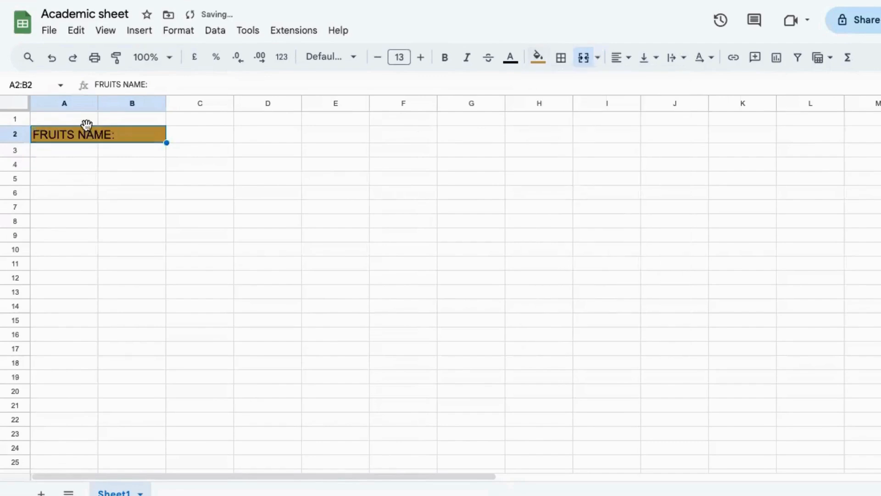
left_click(83, 155)
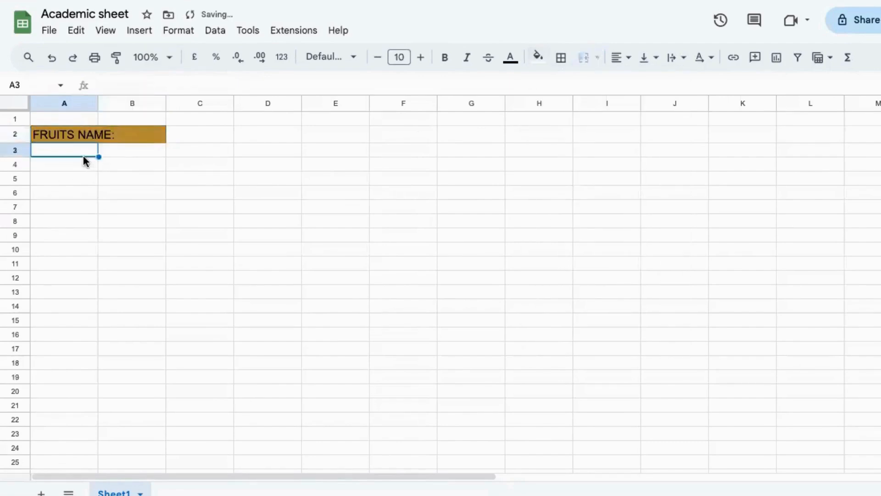
Change the fill of the FRUITS NAME: heading cell to a brighter golden yellow
left_click(70, 135)
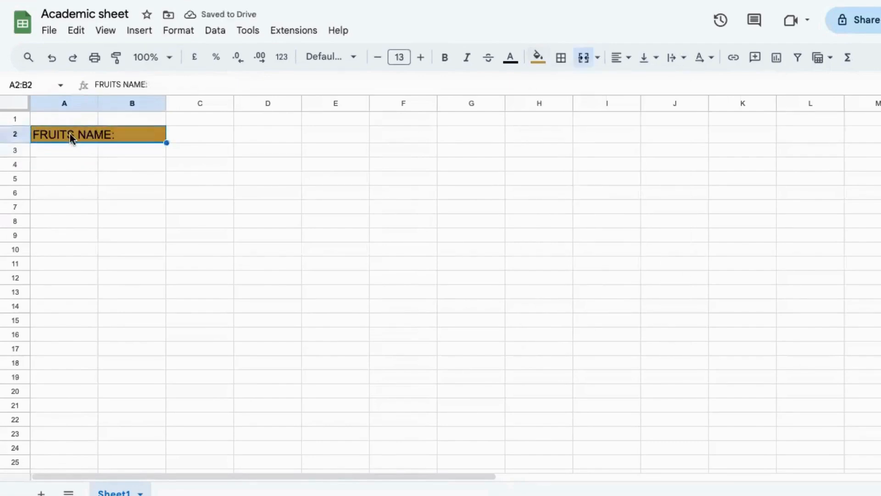
left_click(539, 59)
left_click(582, 175)
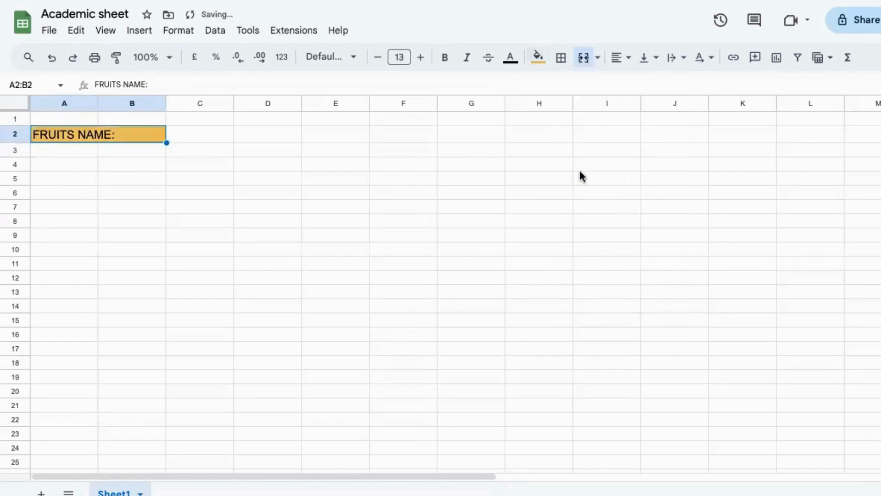
left_click(235, 166)
left_click(95, 133)
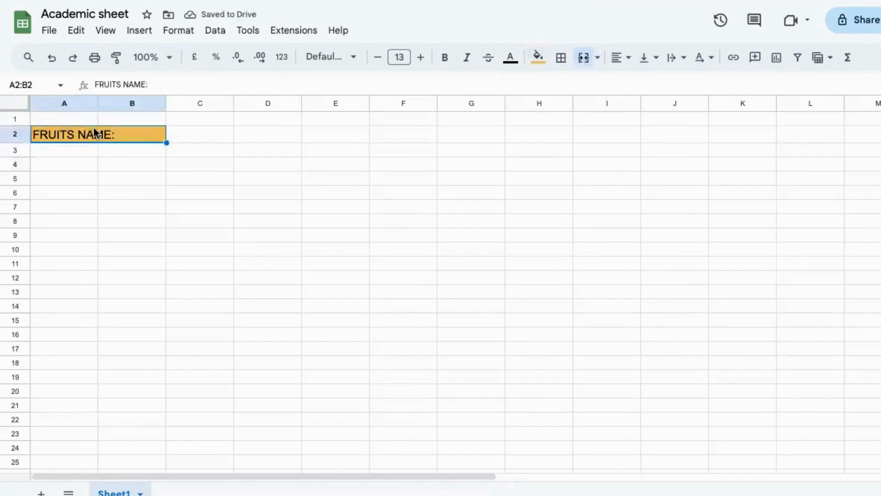
left_click(99, 154)
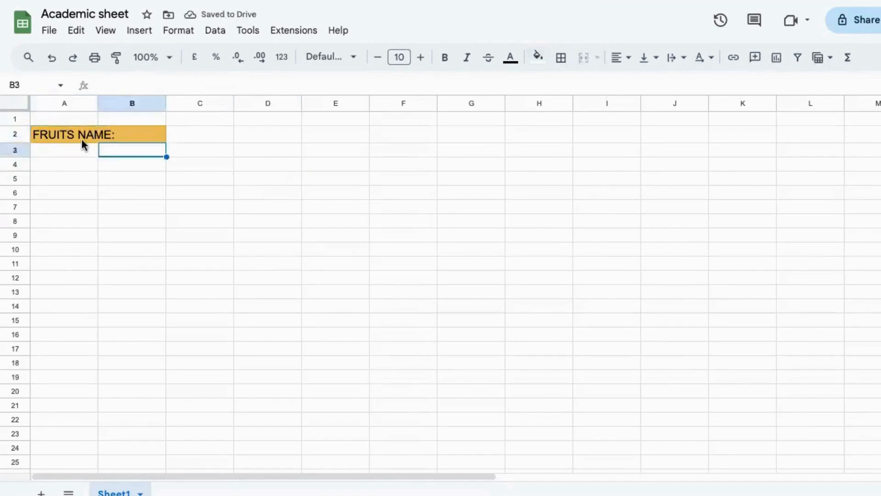
Try light grey text on a black fill for the FRUITS NAME: heading
left_click(82, 139)
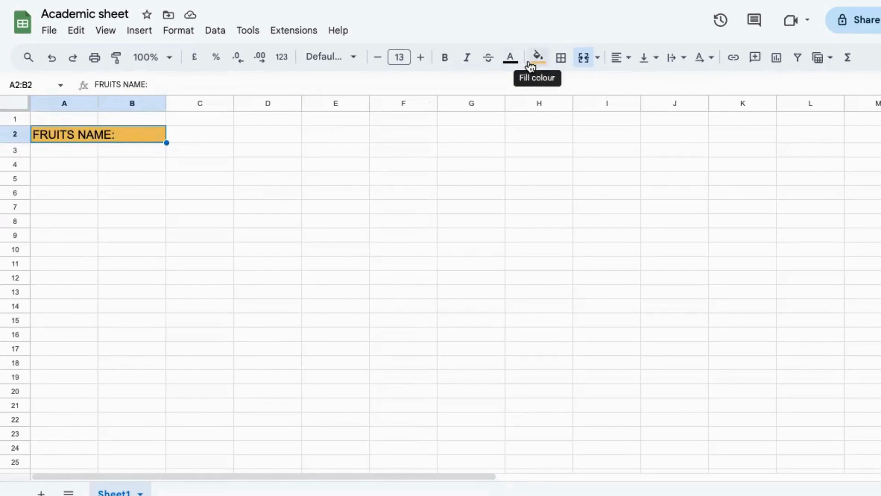
left_click(513, 61)
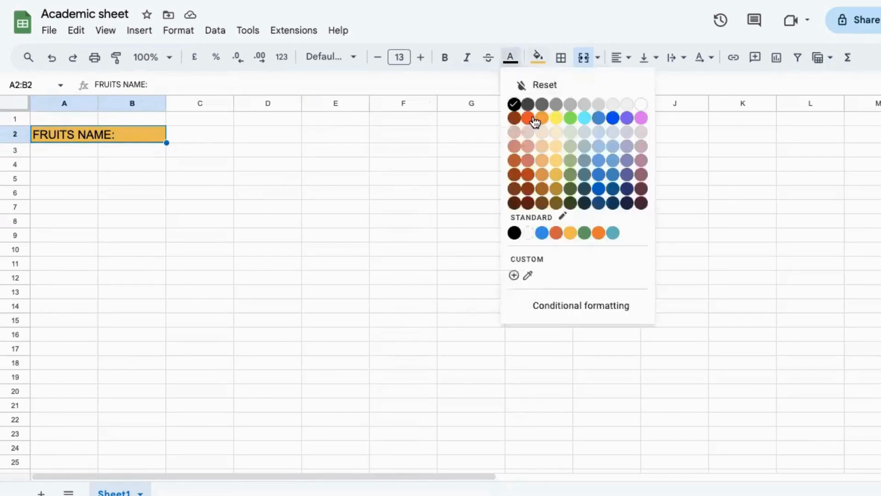
left_click(611, 104)
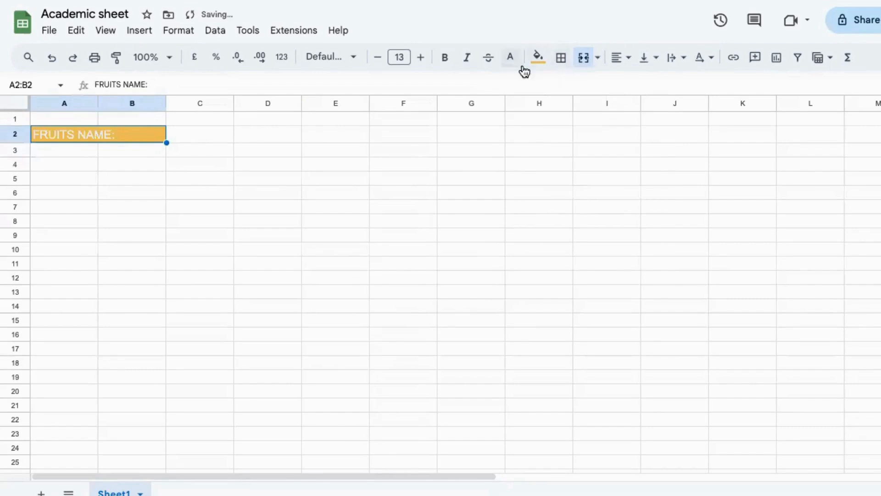
left_click(538, 58)
left_click(540, 104)
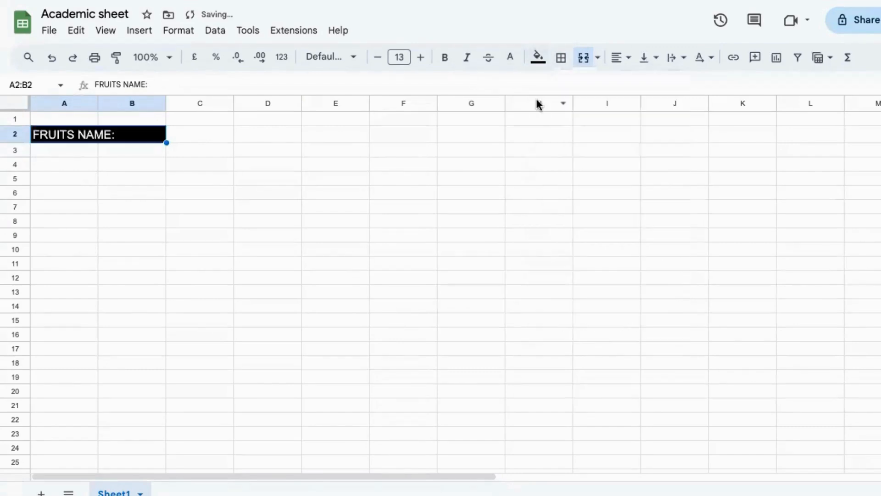
Set the FRUITS NAME: heading cell to a light golden yellow fill with black text
left_click(538, 57)
left_click(582, 161)
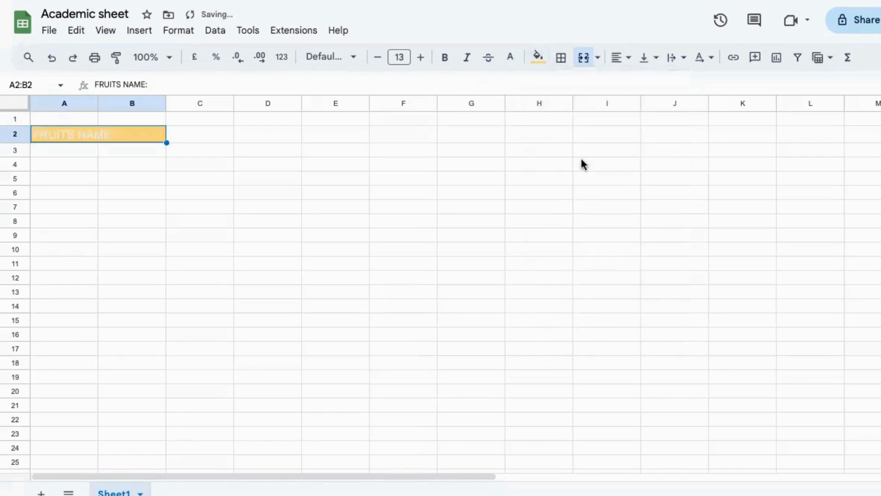
left_click(518, 62)
left_click(514, 103)
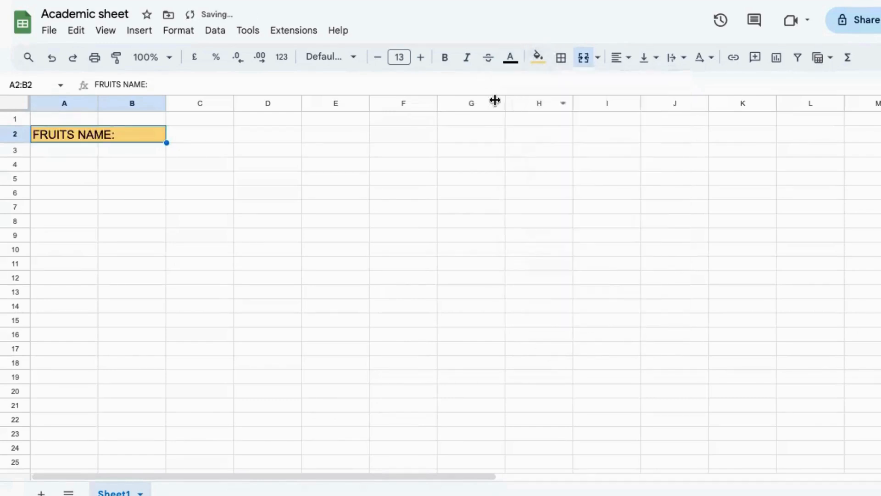
left_click(392, 138)
left_click(130, 165)
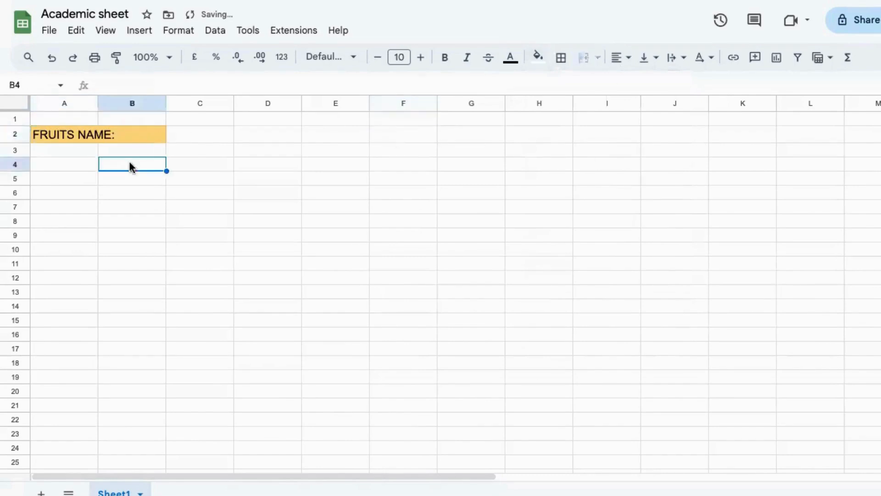
Make the FRUITS NAME: heading text bold
left_click(113, 138)
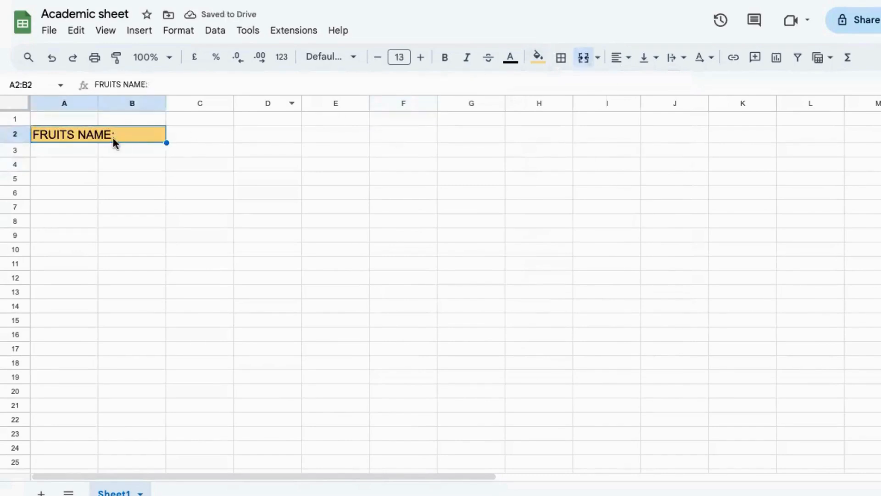
left_click(445, 60)
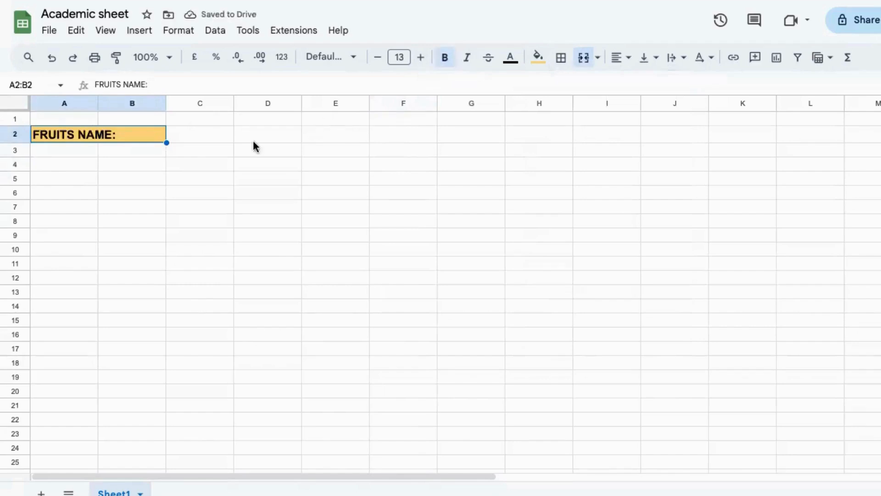
left_click(74, 155)
left_click(73, 136)
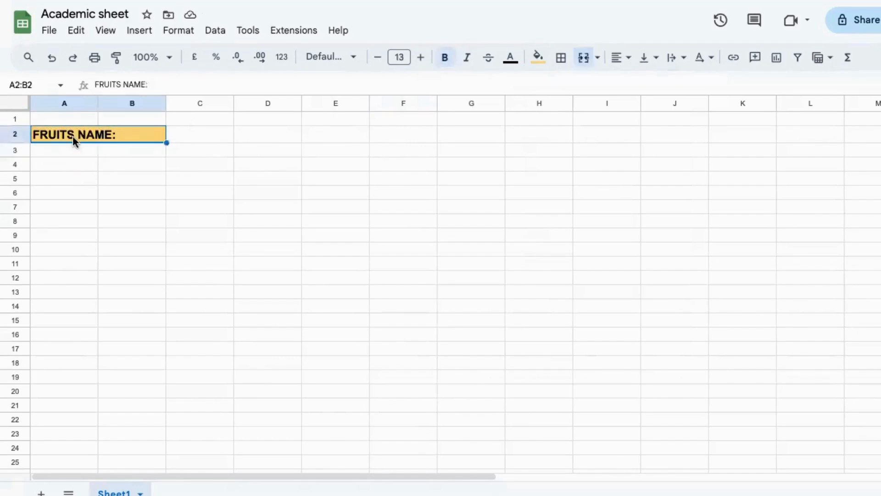
Enter GRAPES, MANGO and ORANGE in cells A3 to A5 below the heading
left_click(73, 152)
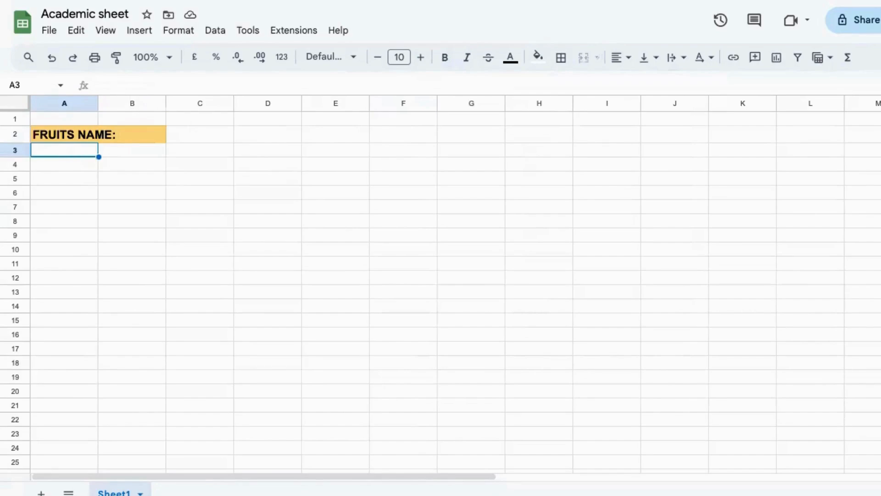
type("GRAPES")
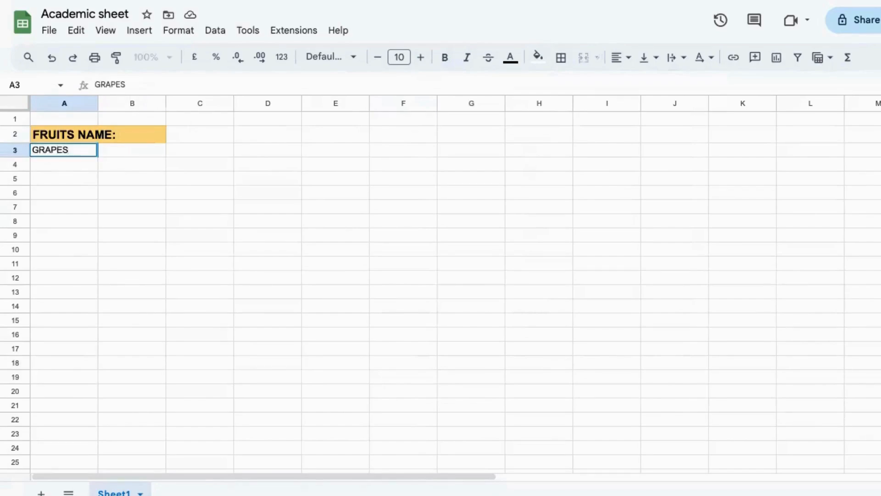
key("Return")
type("MANGO")
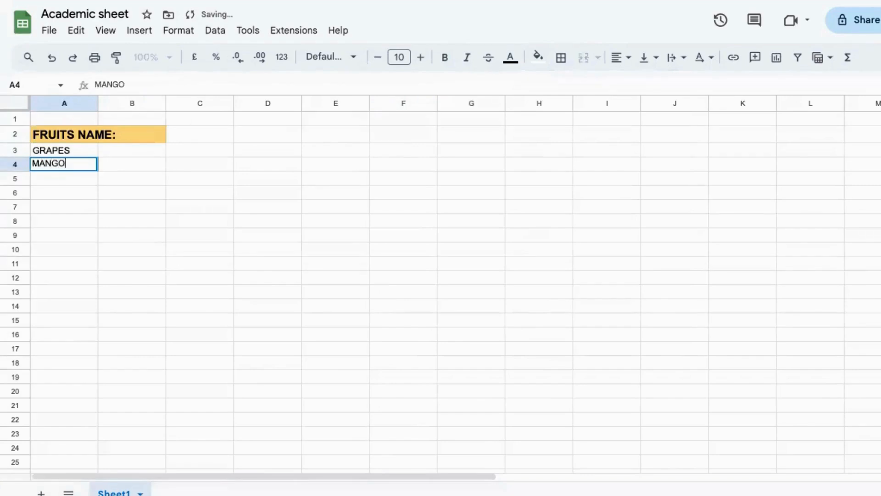
key("Return")
type("ORANGE")
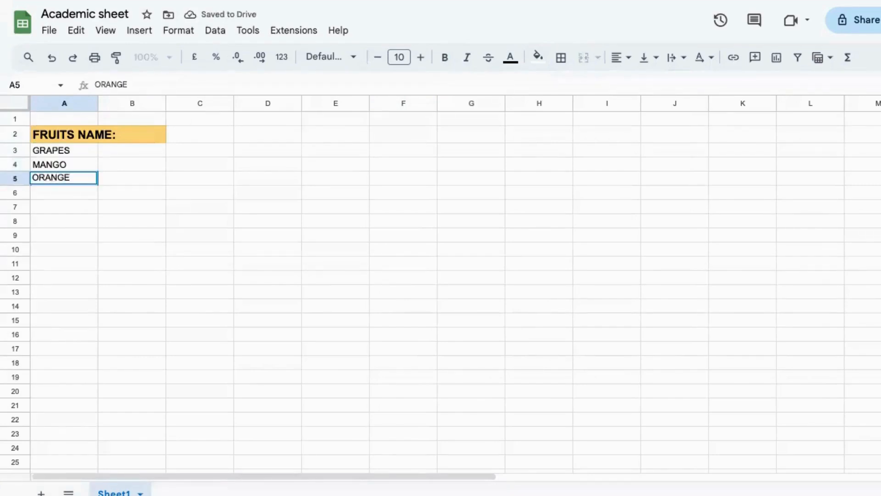
key("Return")
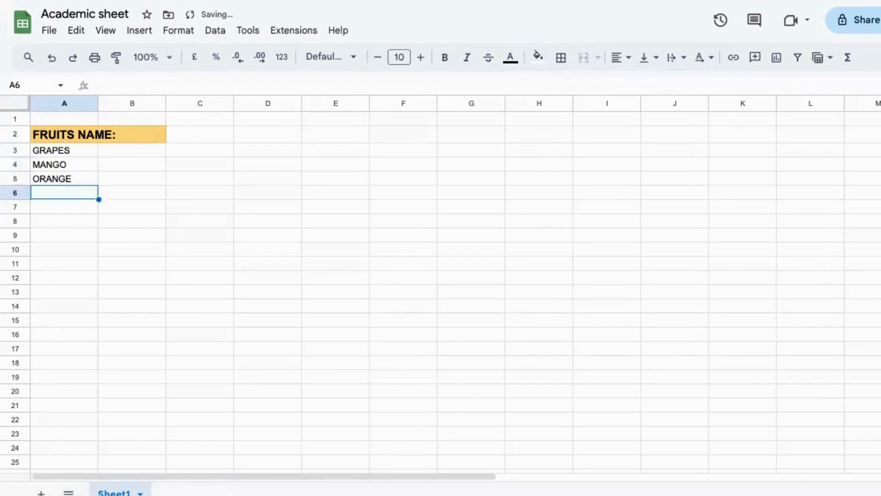
Apply all borders to the fruit table in range A2:B5, including the heading
key("Up")
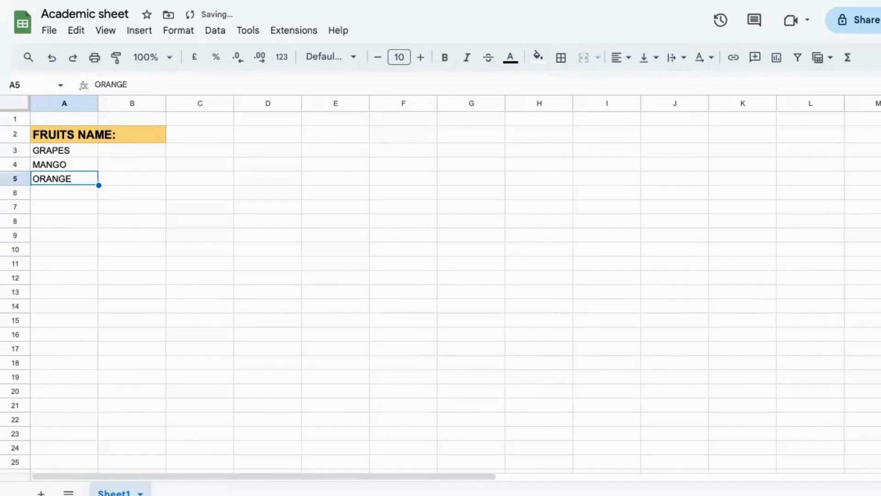
key("Up")
key("Up")
key("Up")
key("Down")
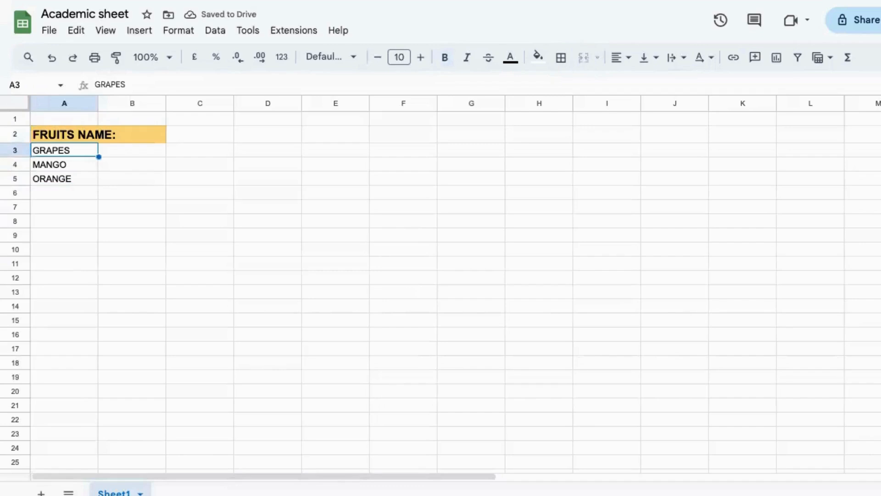
key("Up")
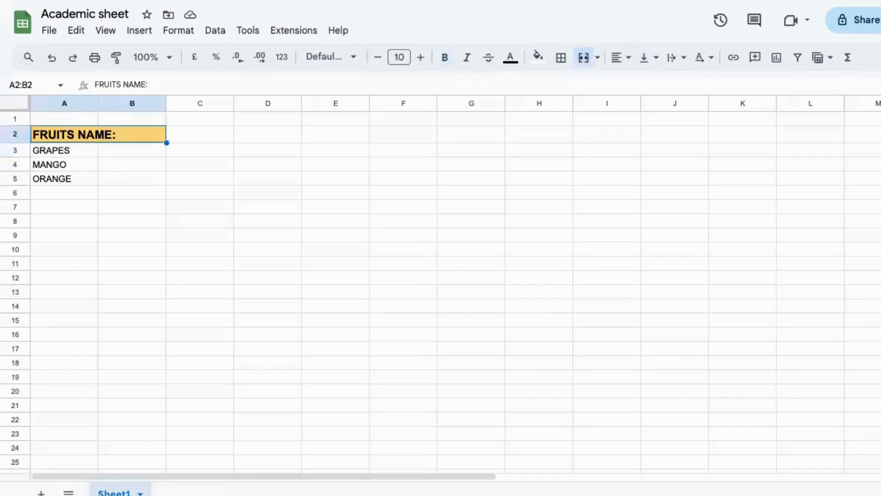
key("shift+Down")
key("shift+Down")
key("shift+Down")
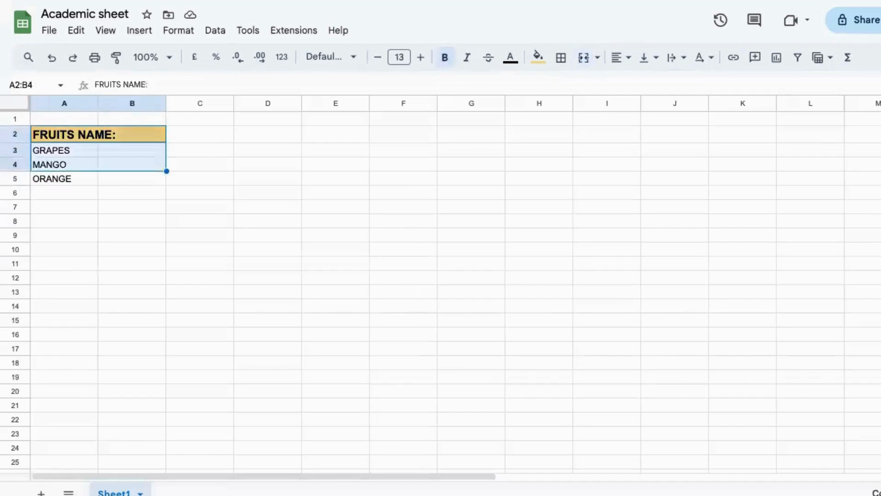
left_click(562, 59)
left_click(565, 87)
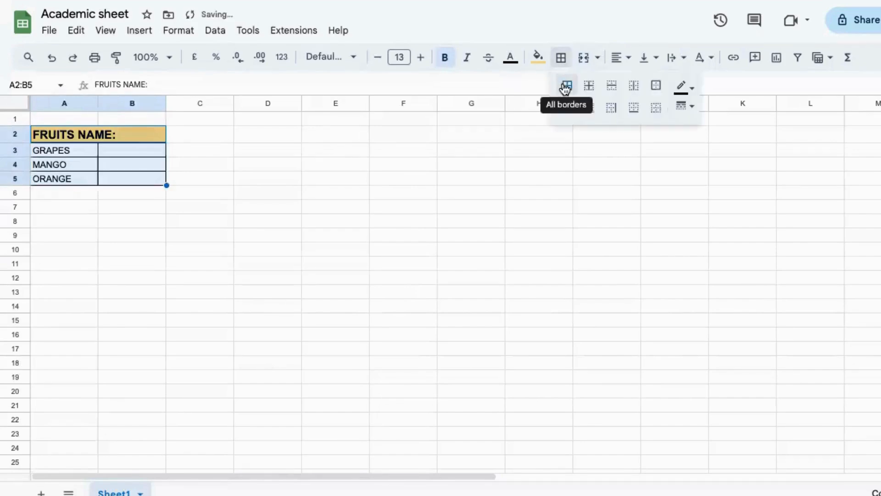
left_click(355, 182)
left_click(114, 221)
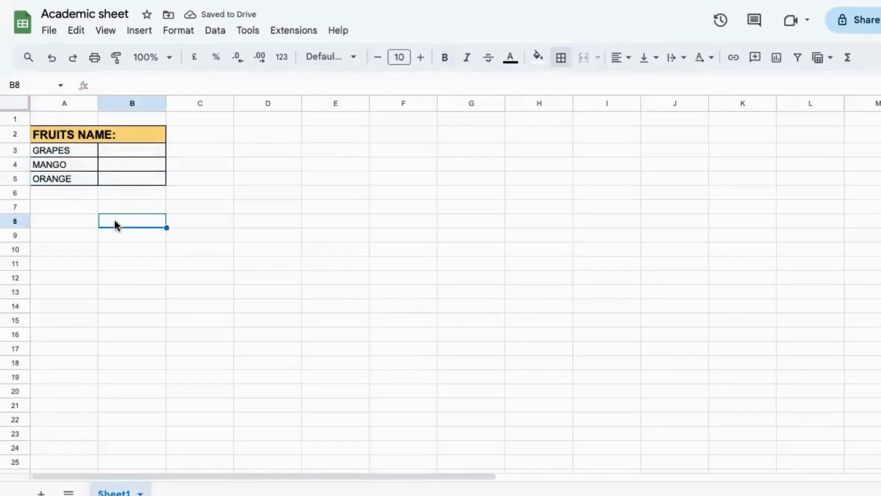
left_click(114, 169)
left_click(188, 197)
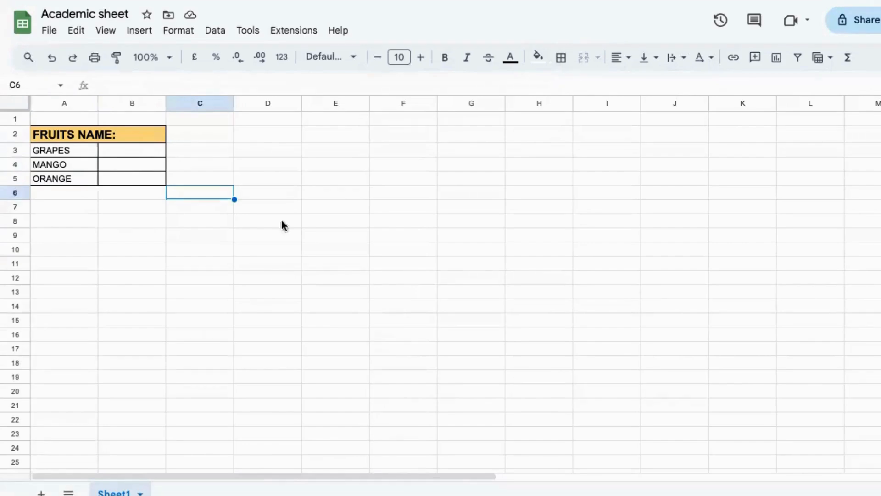
left_click(276, 264)
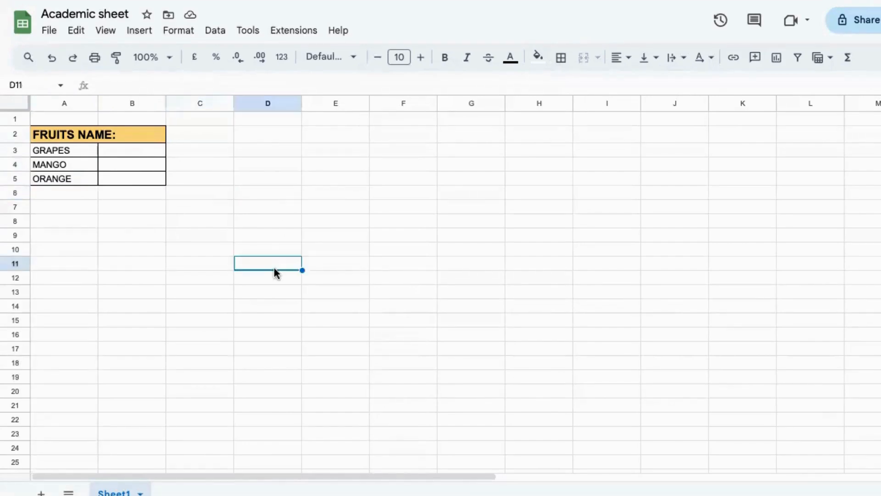
left_click(130, 250)
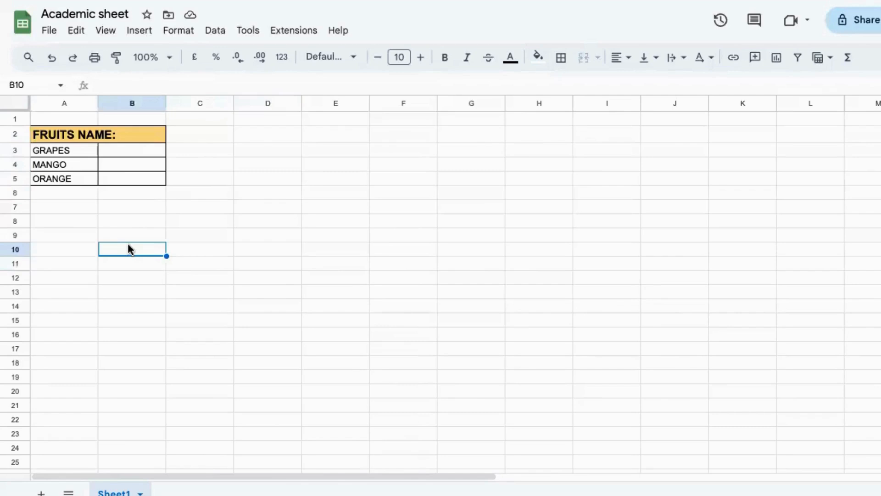
left_click(96, 212)
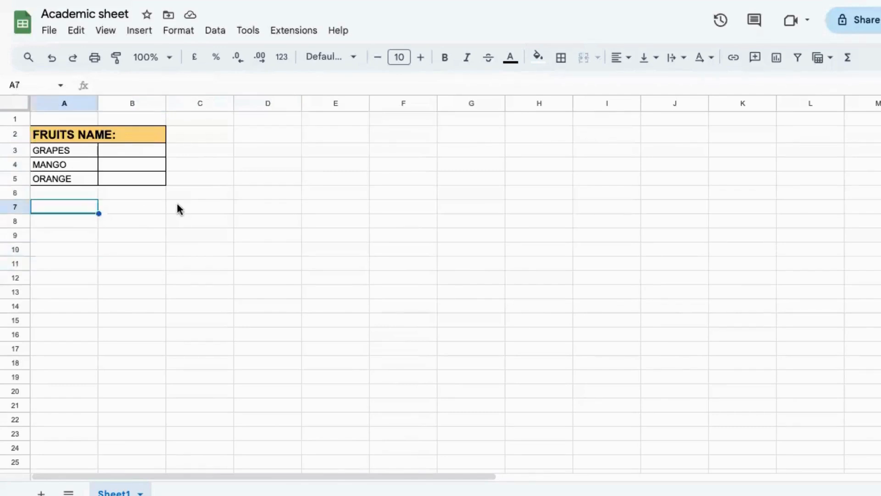